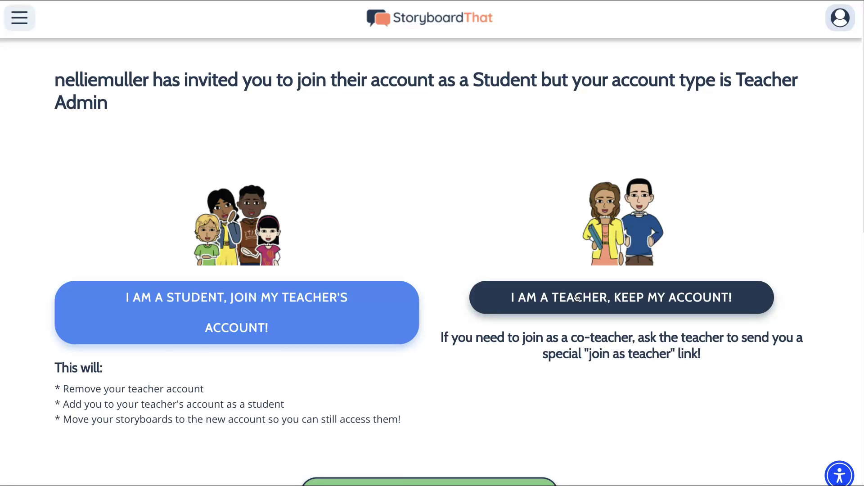
Step: Start a new storyboard titled "The Country Cat" that is not tied to an assignment
scroll(577, 297, down, 1)
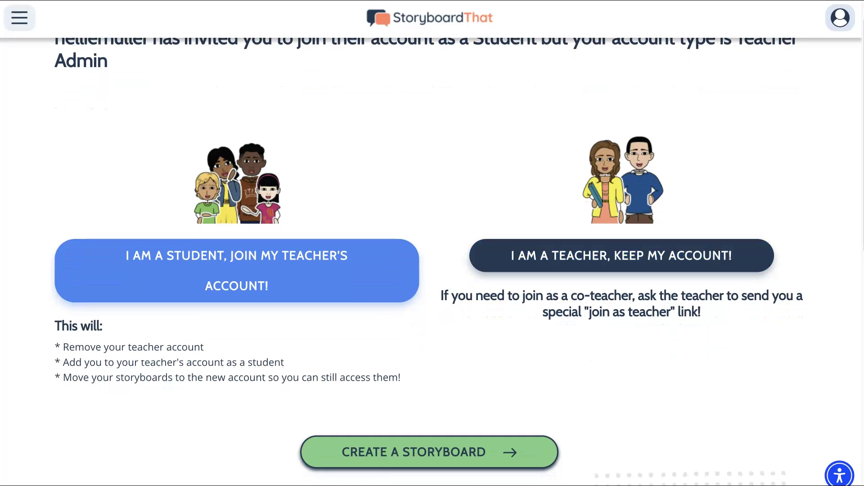
scroll(463, 451, down, 2)
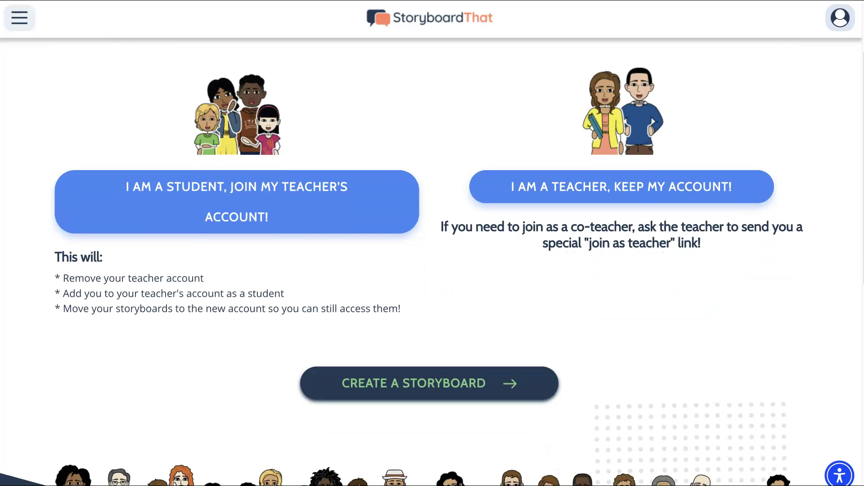
click(454, 383)
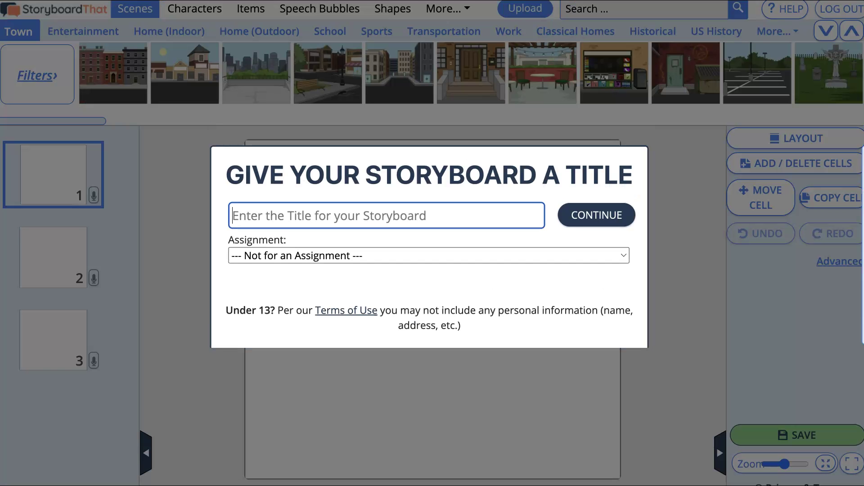
text(The)
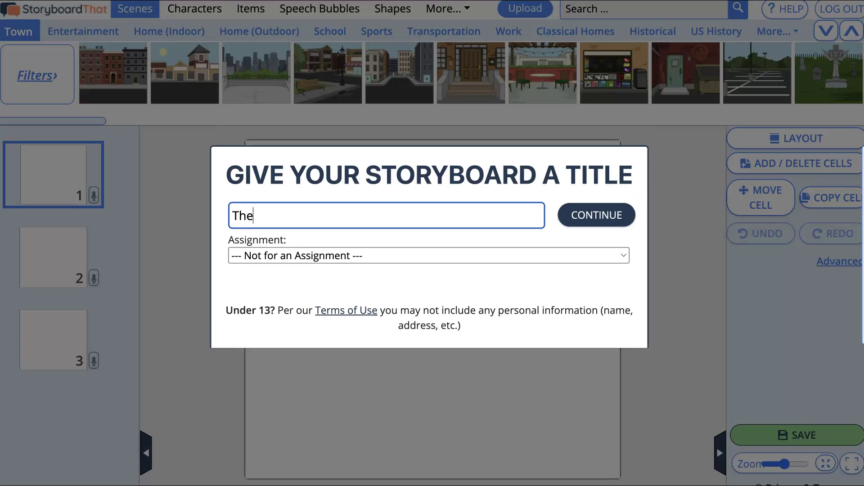
text( Country Cat)
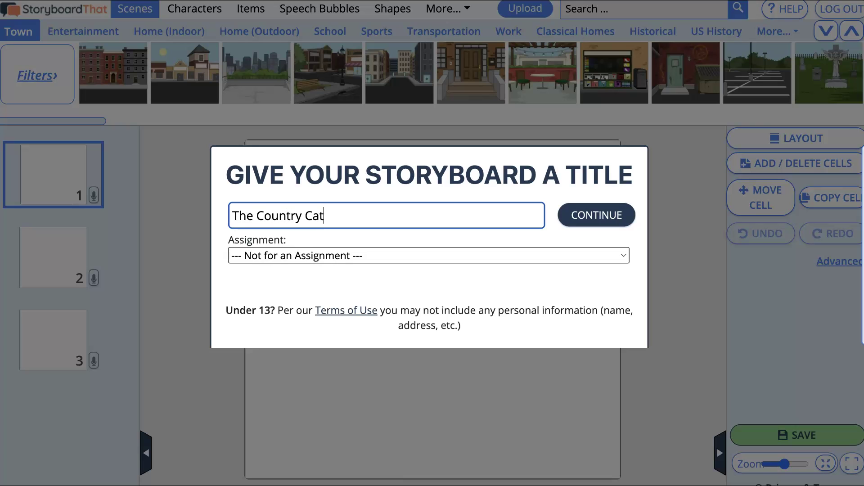
click(588, 216)
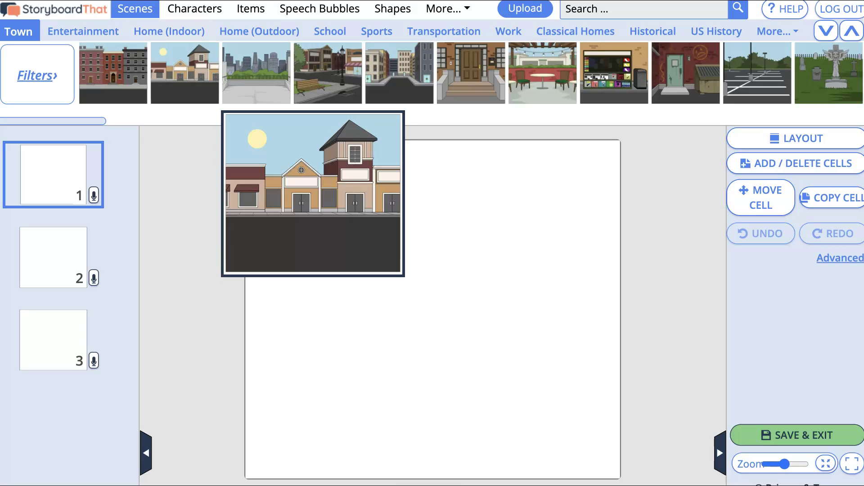
Step: Fill cell 1 with the outdoor home scene showing a fire pit, two patio chairs and a picket fence
click(266, 34)
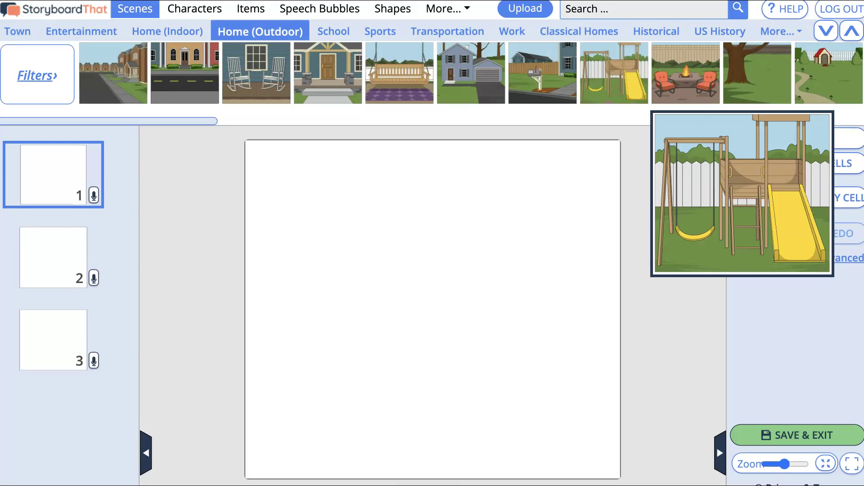
click(685, 73)
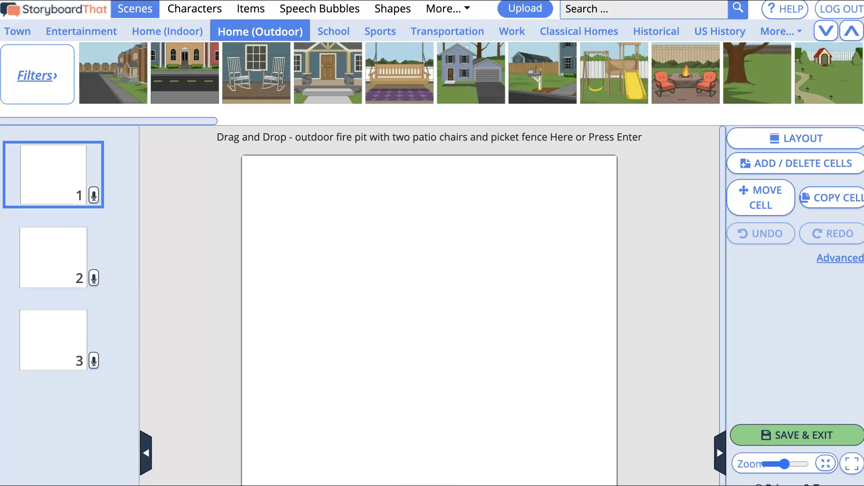
drag(685, 73, 430, 233)
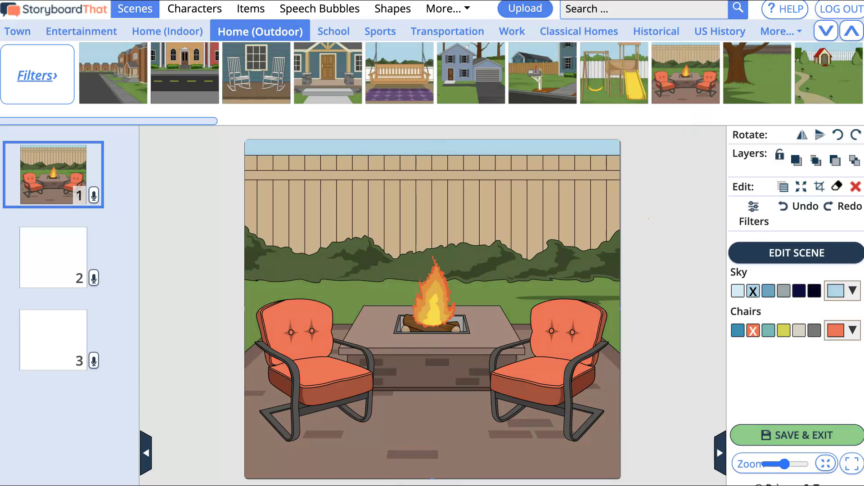
Step: Add the sitting tan cat from the animal characters to cell 2
click(53, 257)
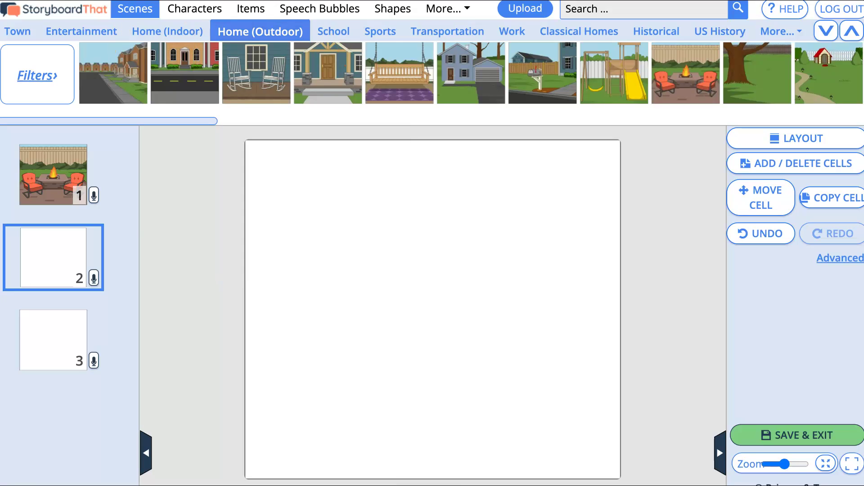
click(207, 10)
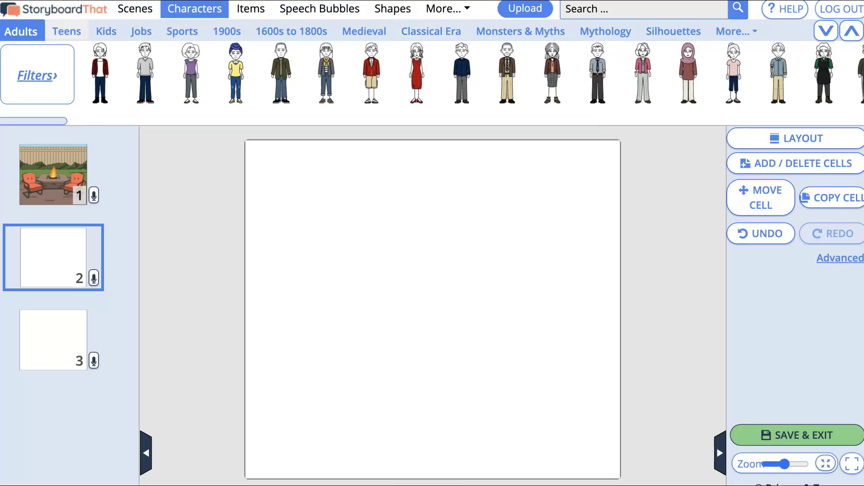
mouse_move(99, 73)
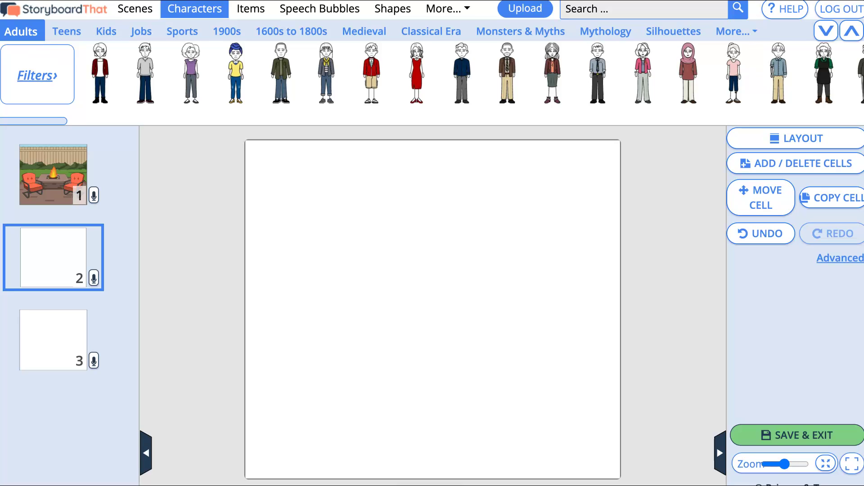
click(748, 35)
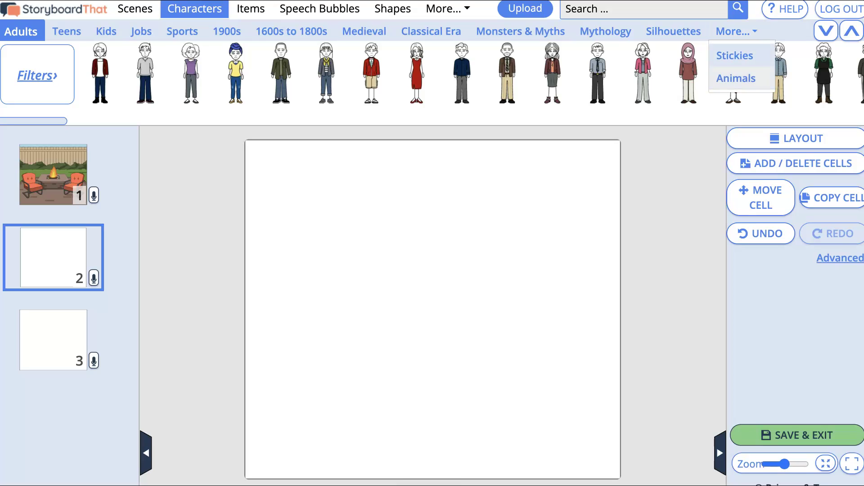
click(737, 79)
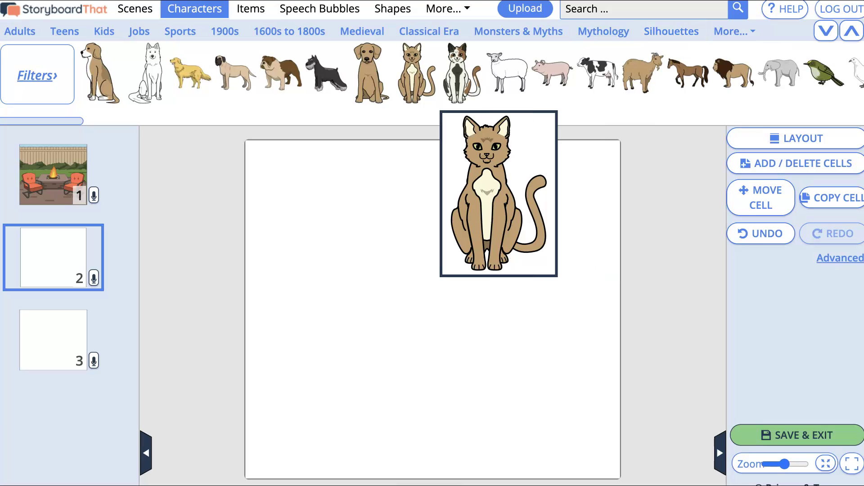
drag(411, 74, 430, 257)
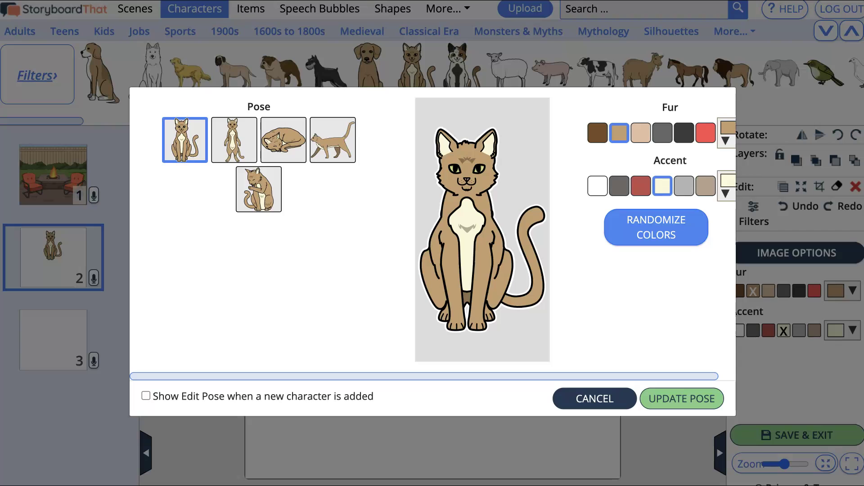
Step: Preview the cat's sleeping, grooming, standing and sitting poses, and choose the walking pose
click(280, 145)
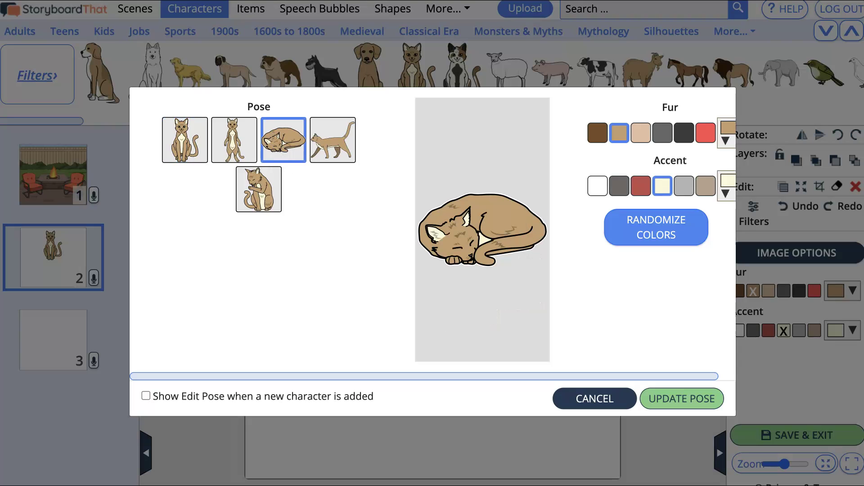
click(332, 140)
click(256, 194)
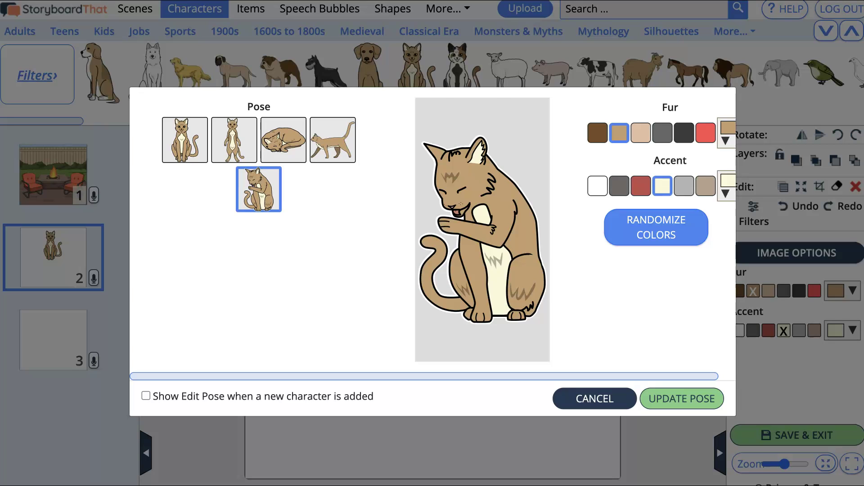
click(233, 140)
click(184, 139)
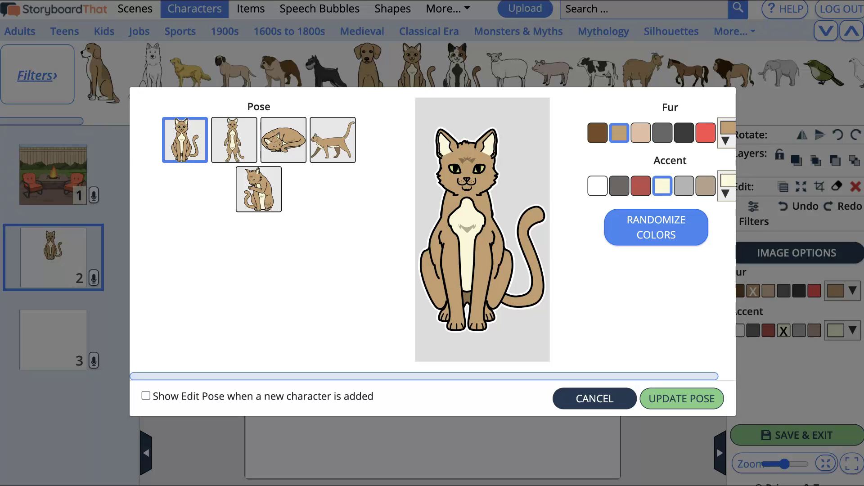
click(283, 139)
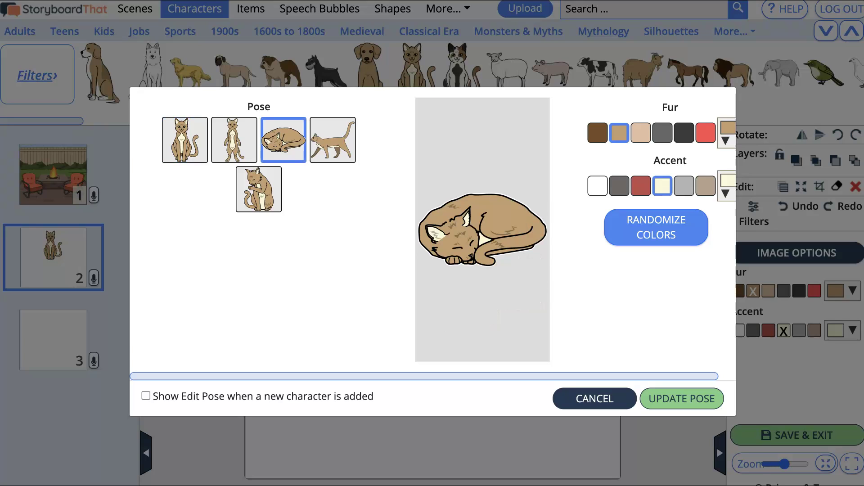
click(333, 139)
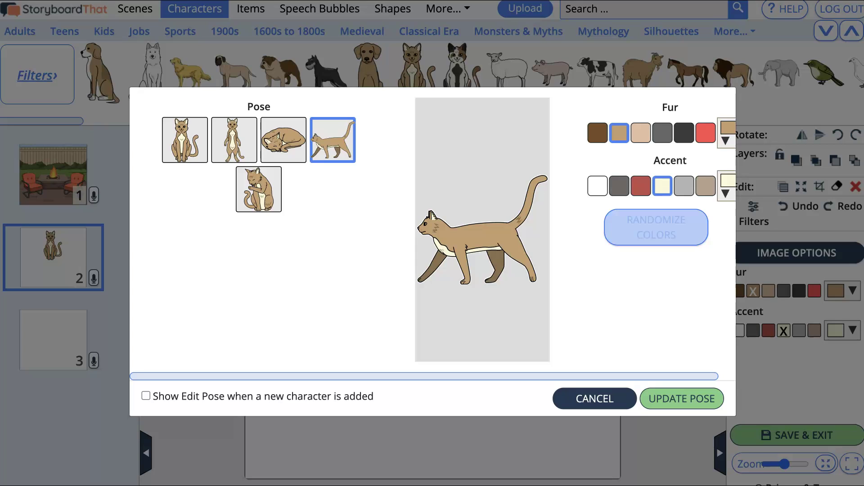
Step: Try red and black fur with red and cream accents on the walking cat, and randomize its colors
click(640, 186)
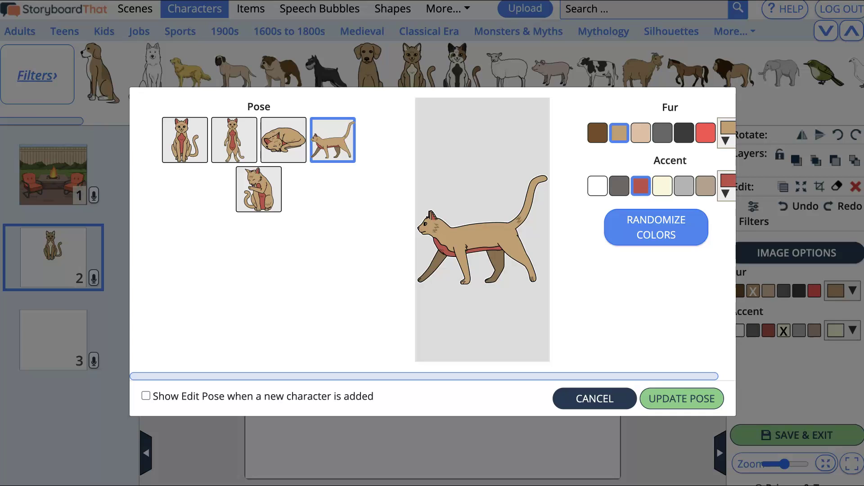
click(705, 134)
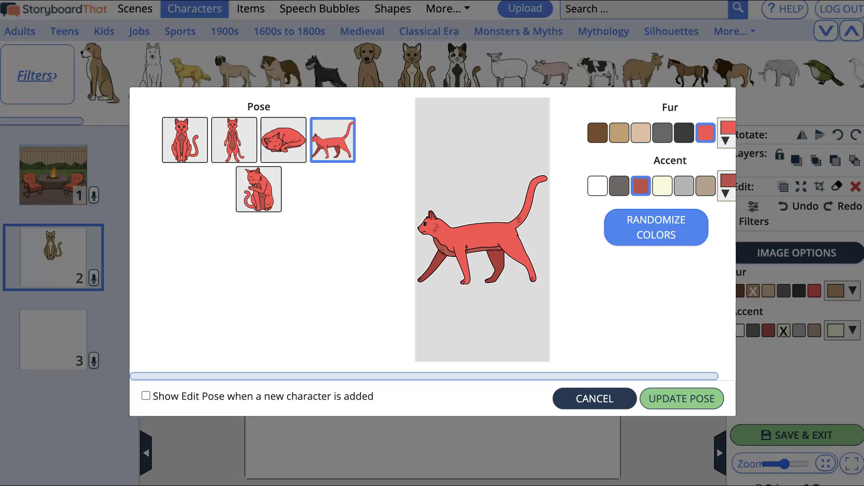
click(684, 133)
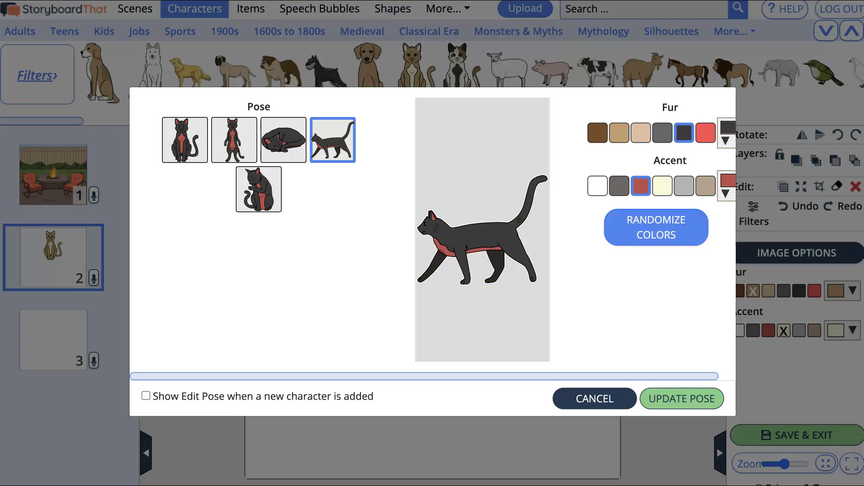
click(663, 188)
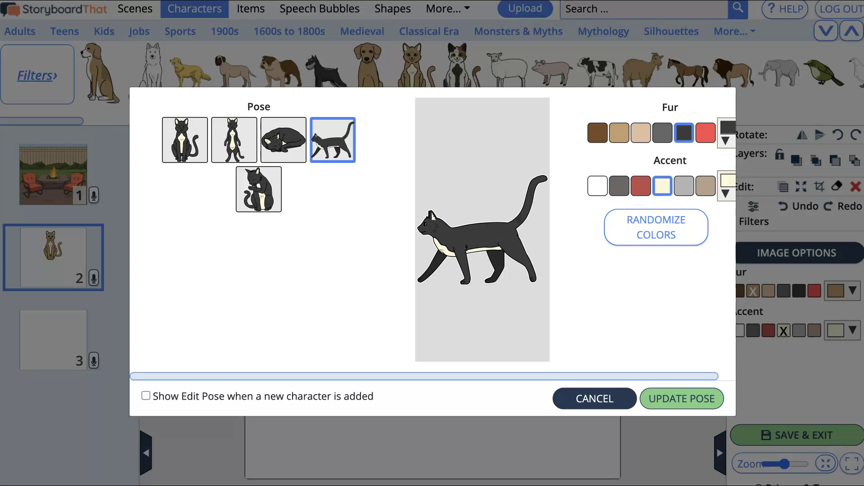
click(664, 238)
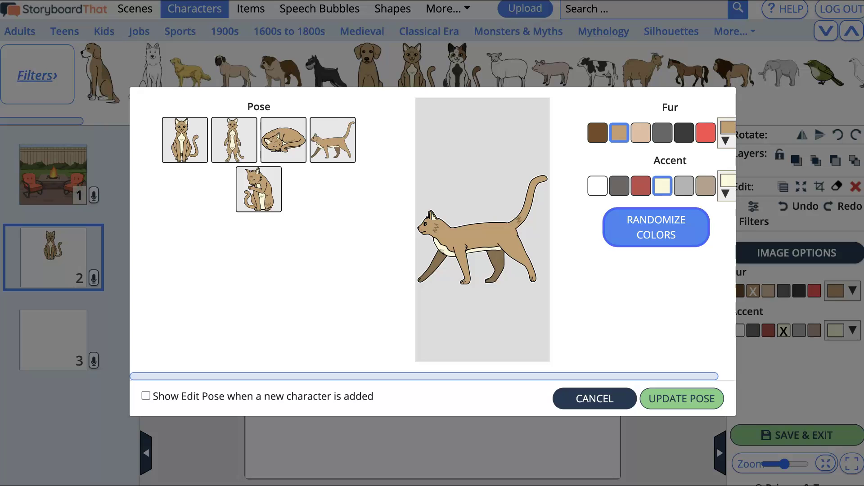
Step: Apply the walking pose and shrink the cat to about half its size in the lower part of cell 2
click(681, 399)
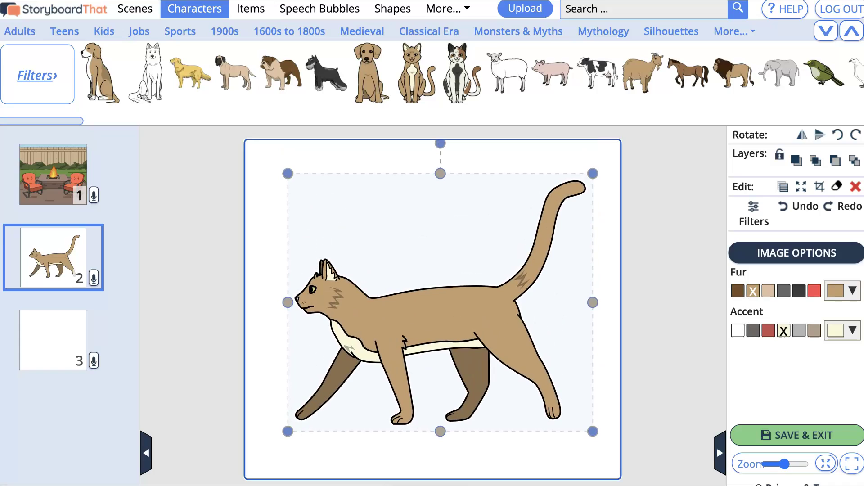
drag(593, 174, 450, 293)
drag(366, 363, 381, 347)
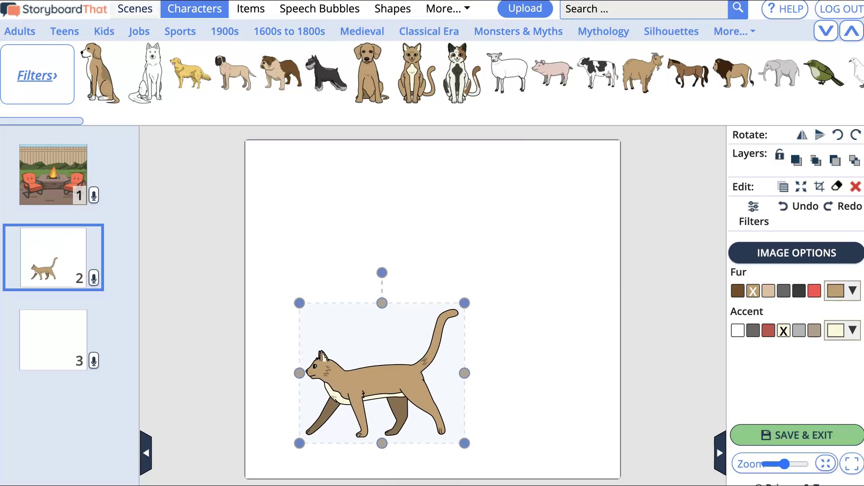
Step: Add the Country & Rustic scene with the orange tent and daytime campfire as the background of cell 2
click(135, 8)
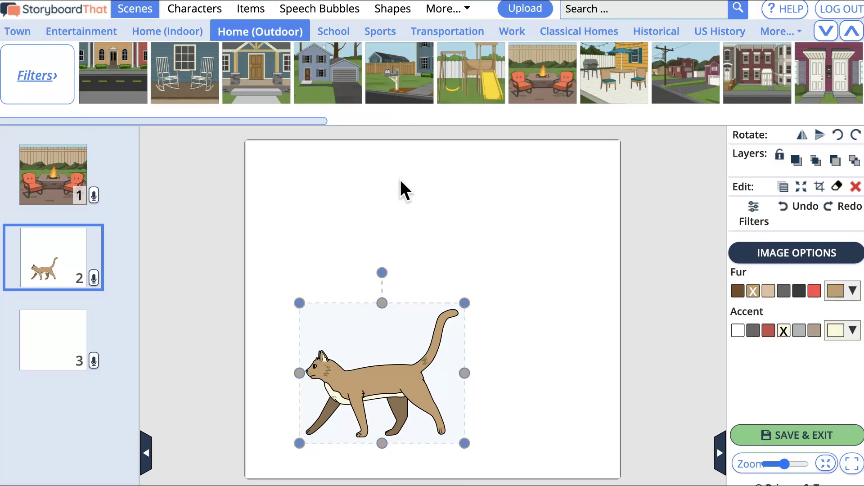
mouse_move(685, 73)
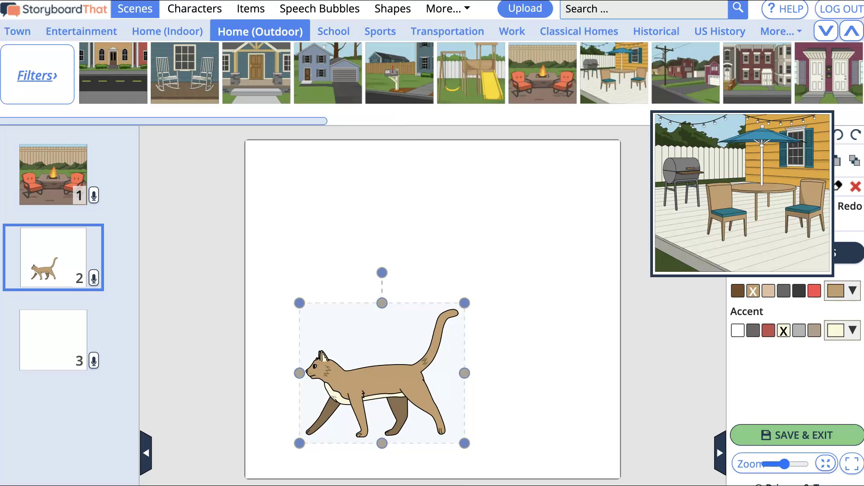
mouse_move(470, 73)
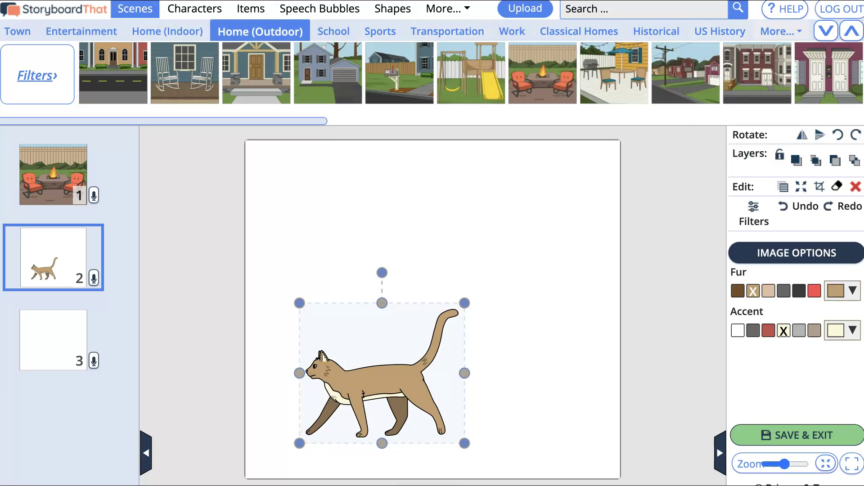
click(780, 31)
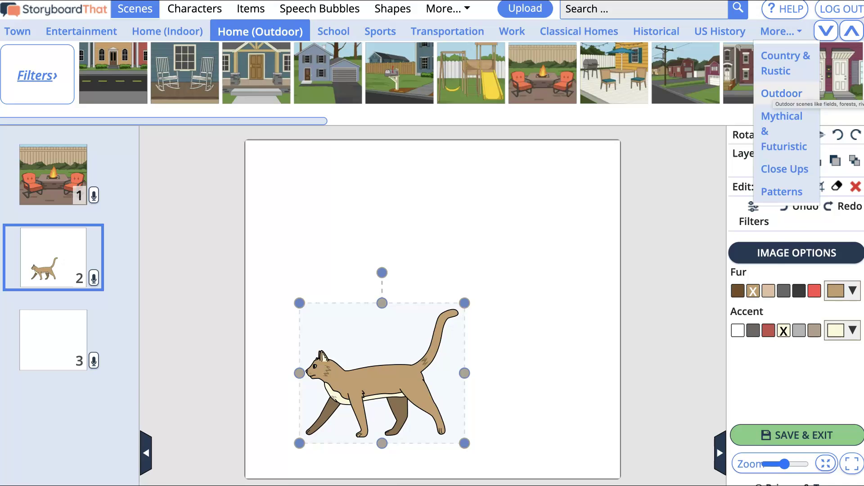
mouse_move(757, 73)
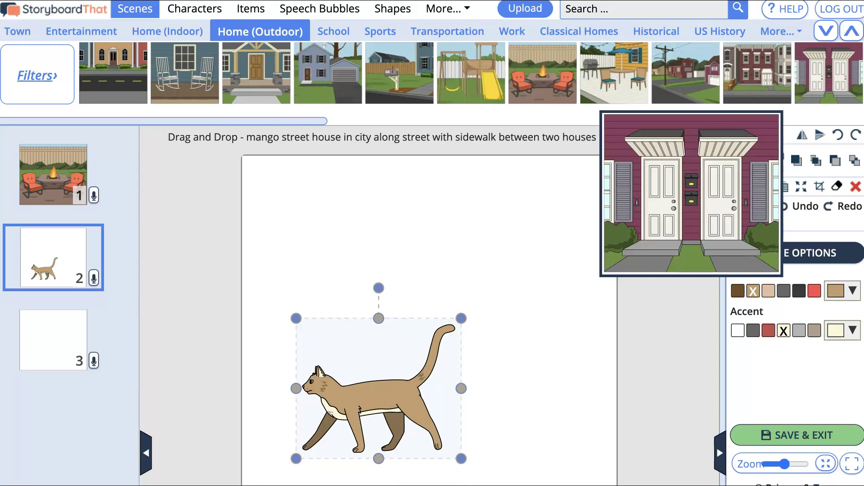
click(781, 31)
click(785, 63)
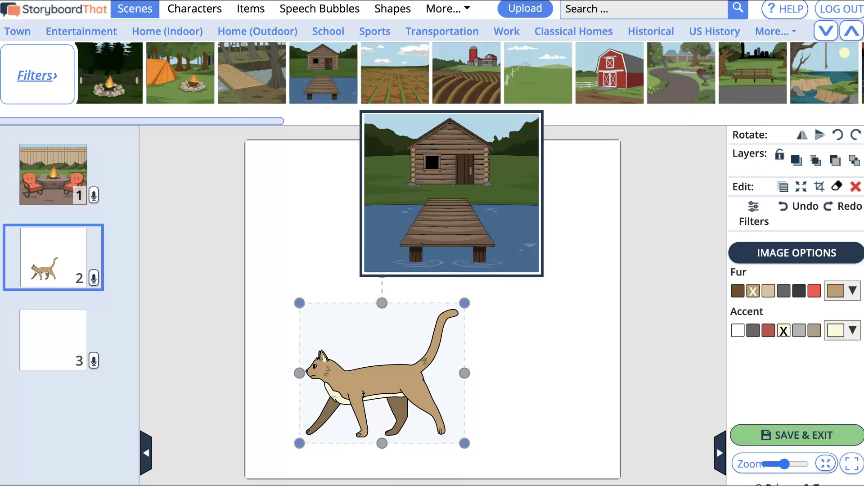
mouse_move(172, 74)
drag(172, 74, 383, 212)
Step: Move the cat to the trees behind the campfire and shrink it to about half its size
drag(369, 383, 517, 267)
mouse_move(374, 288)
mouse_down()
mouse_move(414, 326)
mouse_move(372, 288)
mouse_up()
click(518, 265)
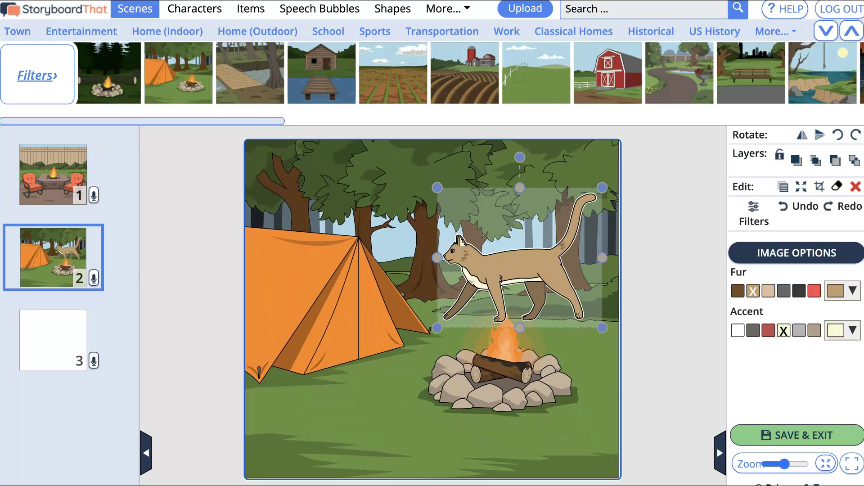
drag(437, 188, 520, 258)
drag(563, 295, 501, 272)
click(432, 309)
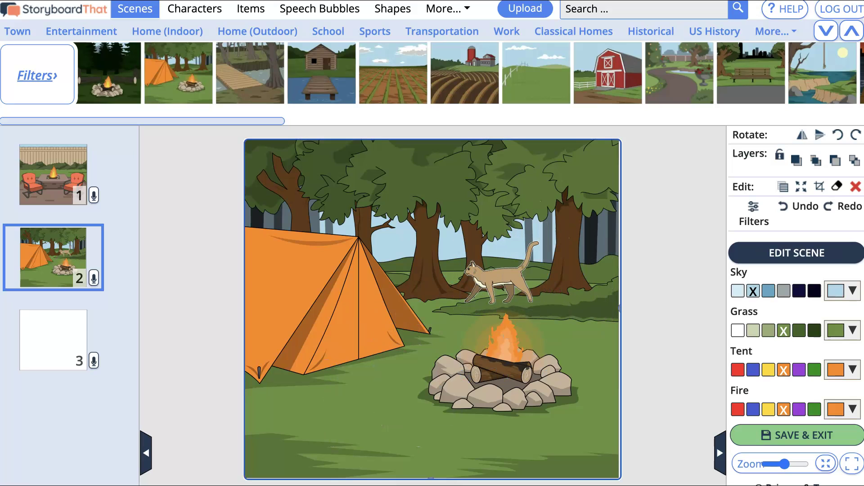
Step: Nudge the walking cat slightly left so it stands between the trees behind the campfire in cell 2
drag(501, 280, 483, 282)
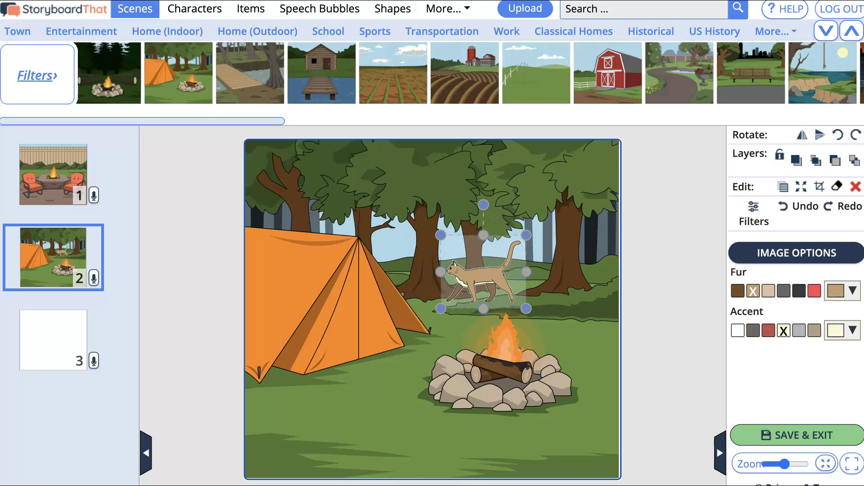
click(432, 337)
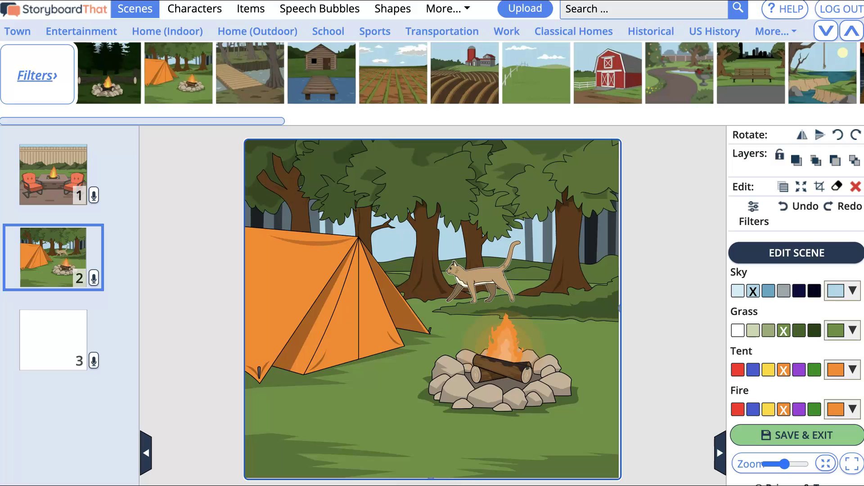
drag(479, 281, 474, 284)
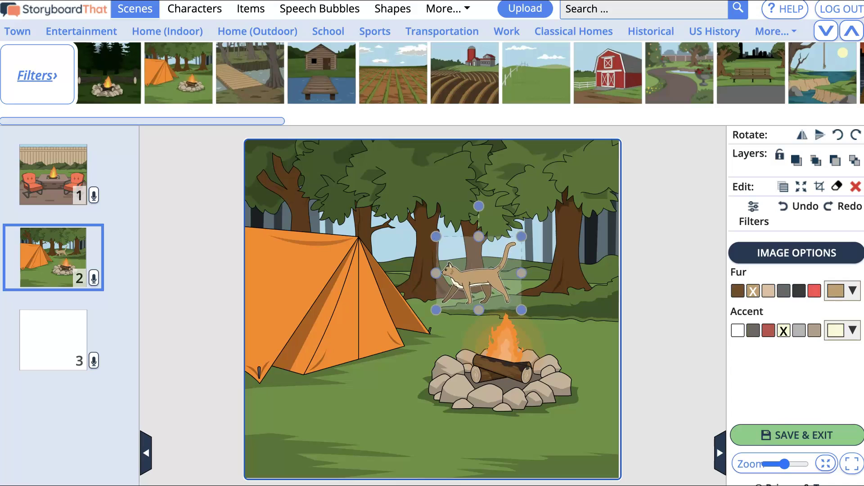
click(432, 337)
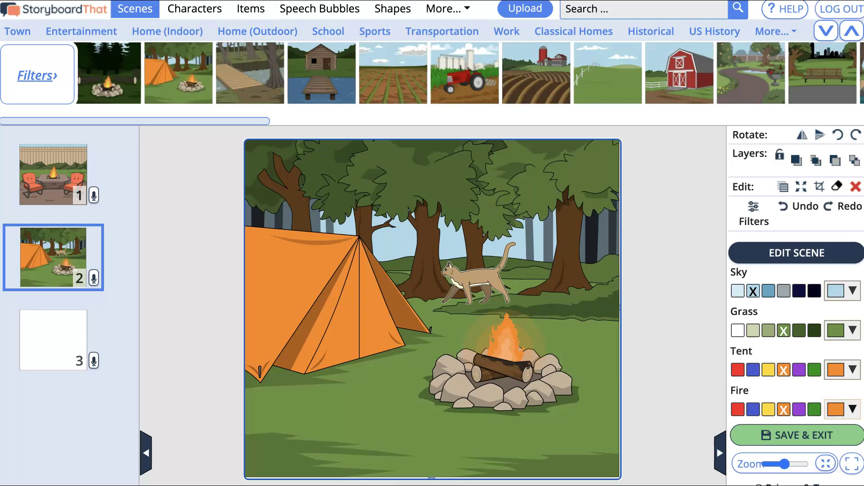
Step: Color the campfire in cell 2 red and try purple, green and blue for the tent
click(737, 409)
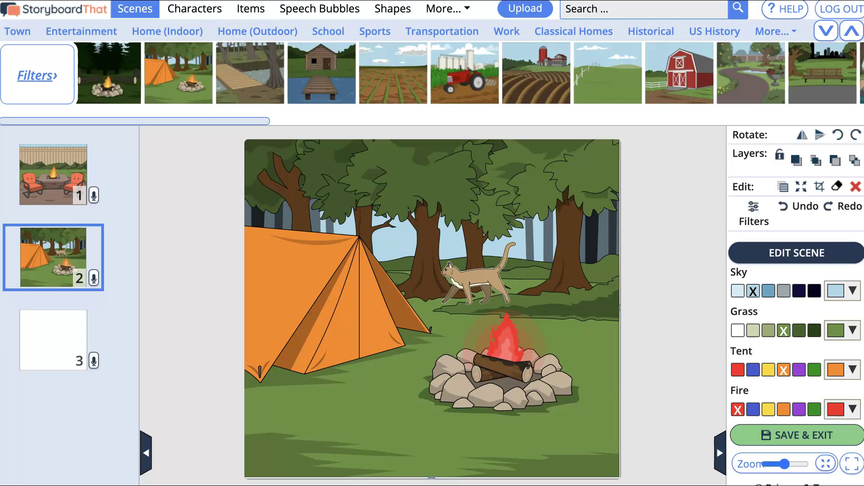
click(798, 369)
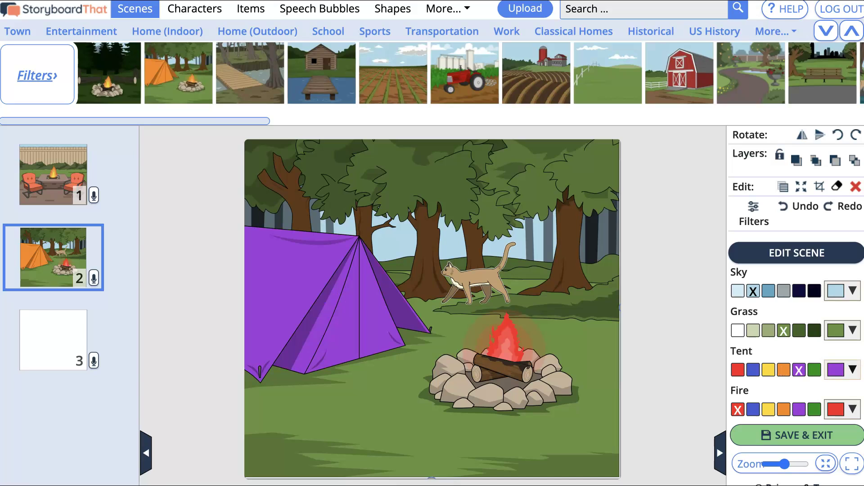
click(814, 370)
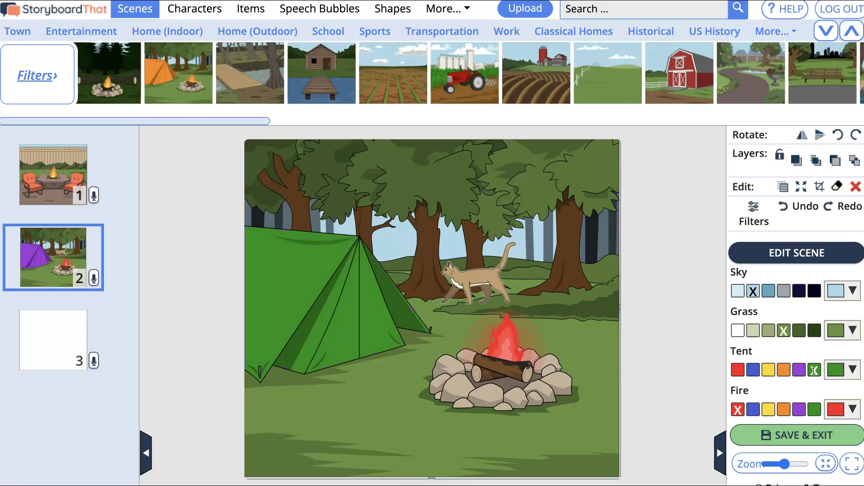
click(753, 370)
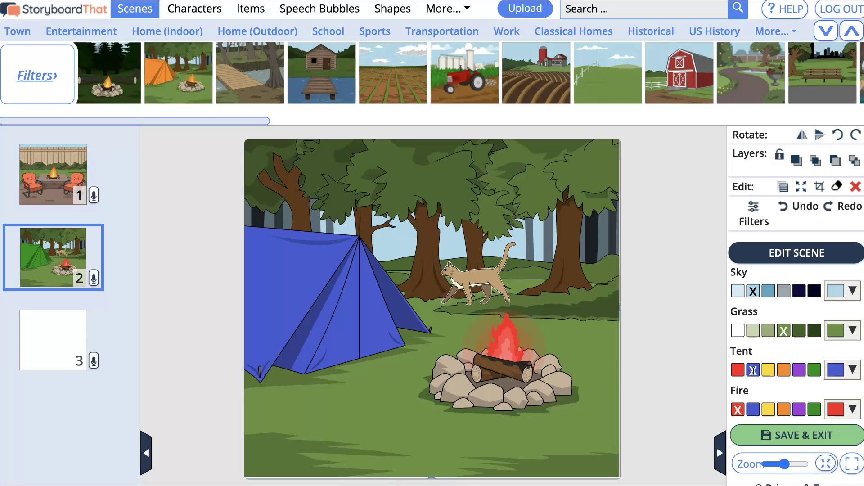
Step: Give the tent a custom light green color after trying turquoise, pink and mint shades
click(844, 370)
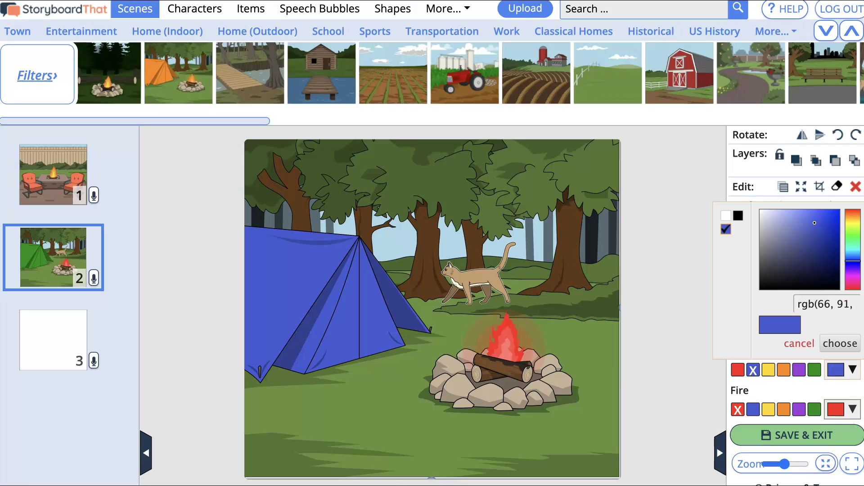
click(853, 249)
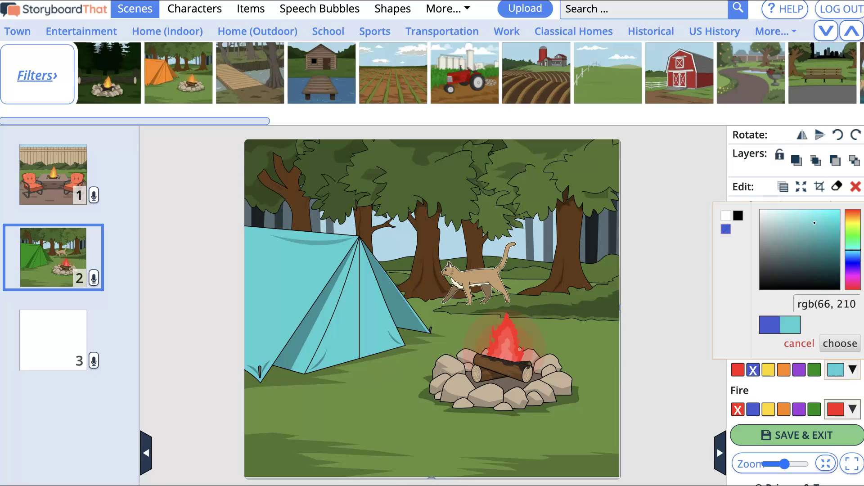
click(853, 279)
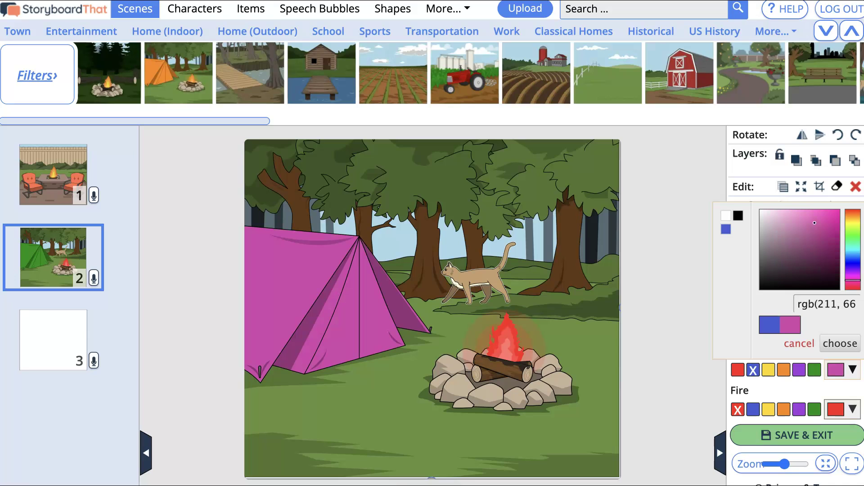
click(853, 236)
click(853, 255)
click(853, 248)
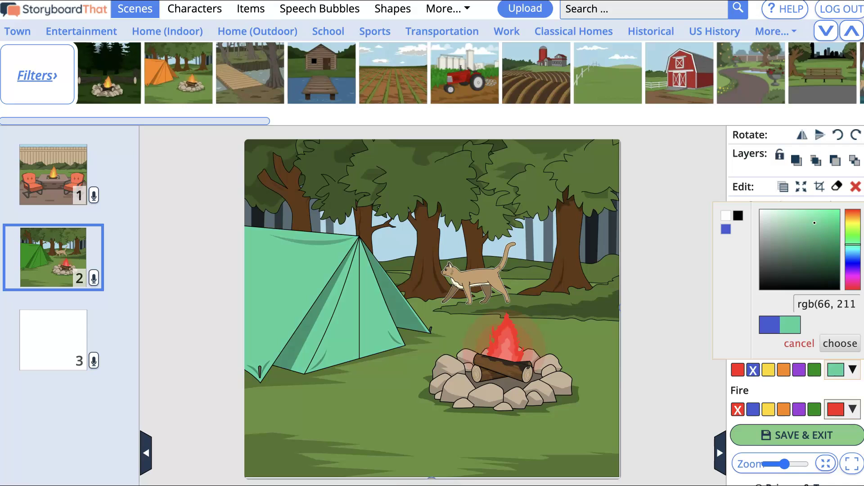
click(853, 231)
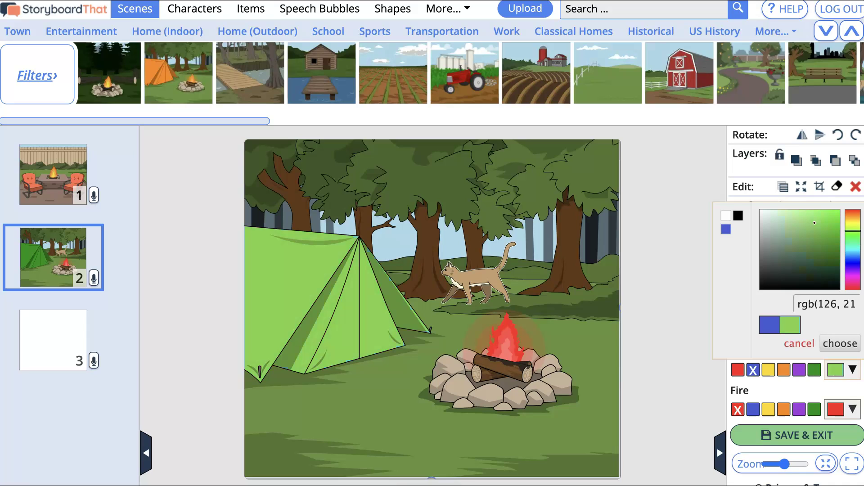
key(Escape)
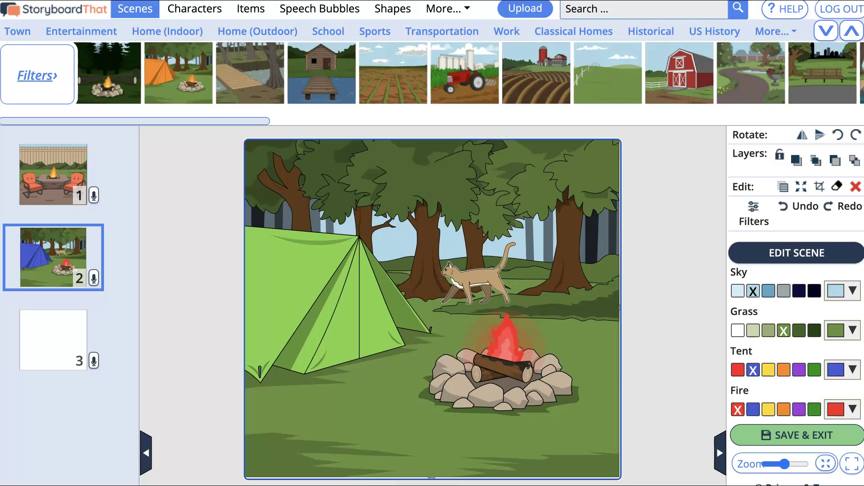
Step: Try yellow, green and blue for the campfire flames, and return them to red
click(768, 409)
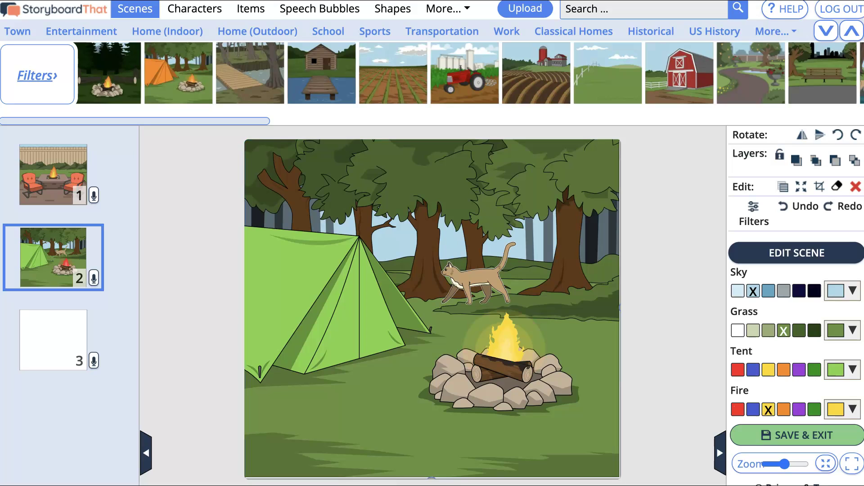
click(813, 409)
click(753, 409)
click(737, 409)
Step: Try custom muted red, yellow and orange shades for the campfire, cancel the color choice and deselect the scene
click(852, 410)
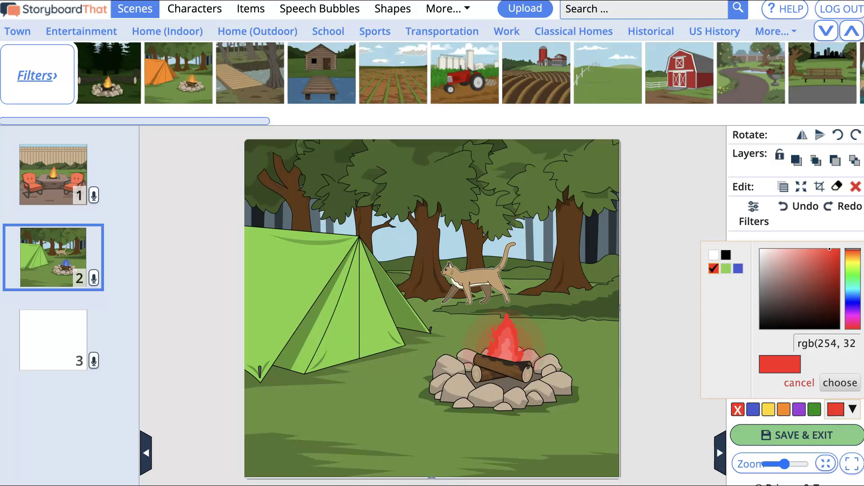
click(826, 263)
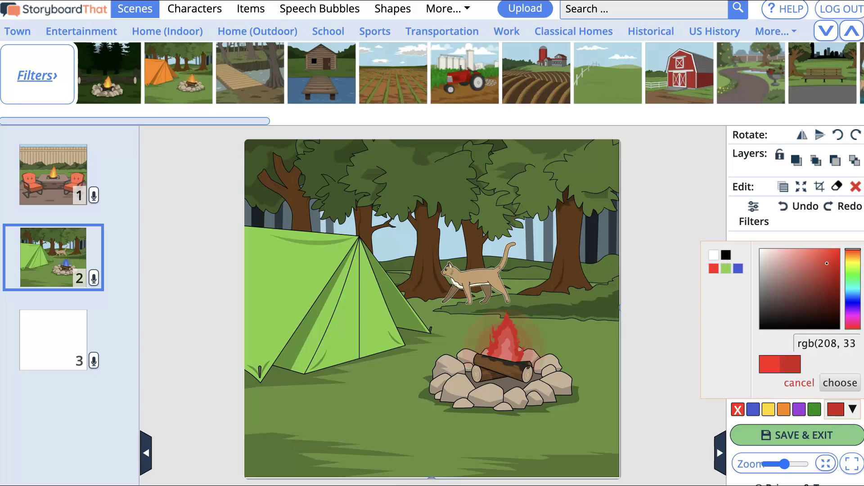
mouse_move(826, 263)
mouse_down()
mouse_move(810, 270)
mouse_move(808, 263)
mouse_up()
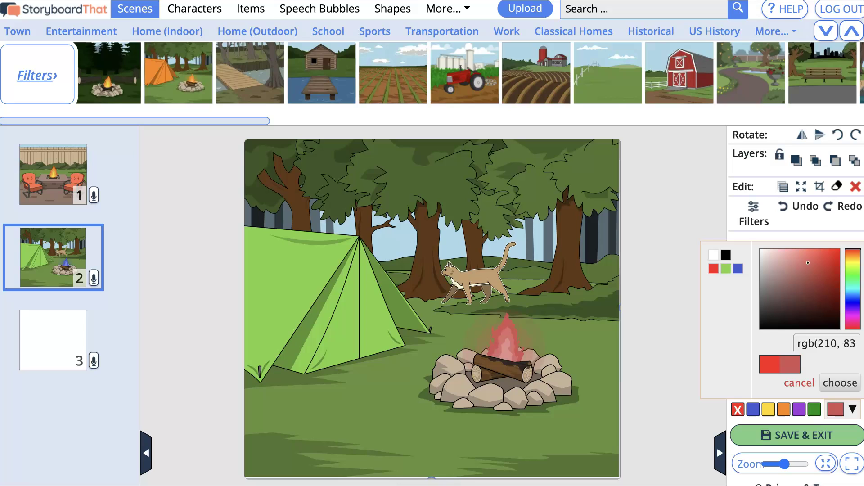
click(852, 256)
click(852, 260)
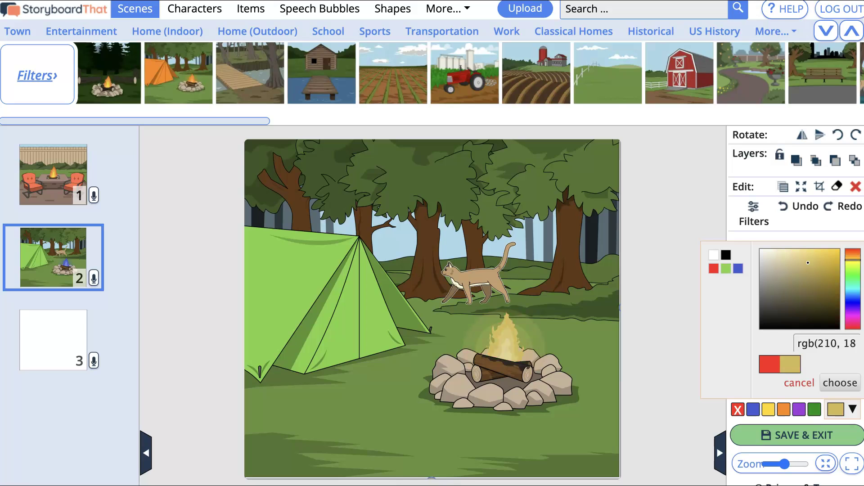
click(852, 253)
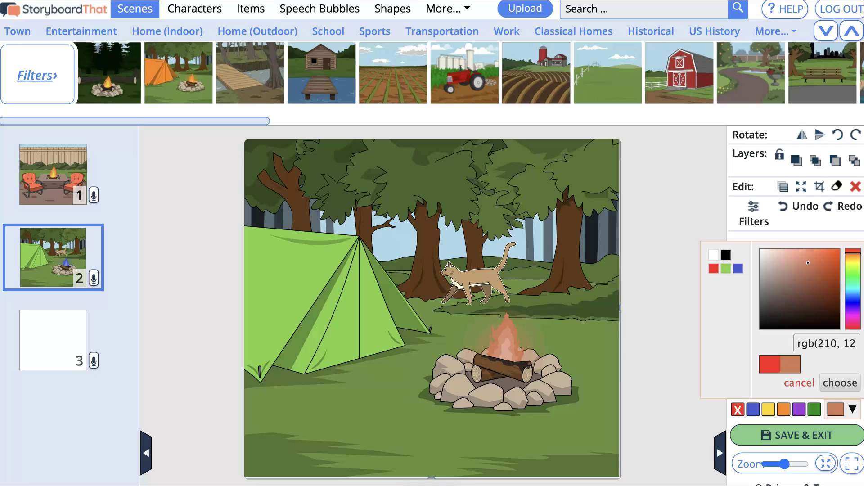
click(833, 257)
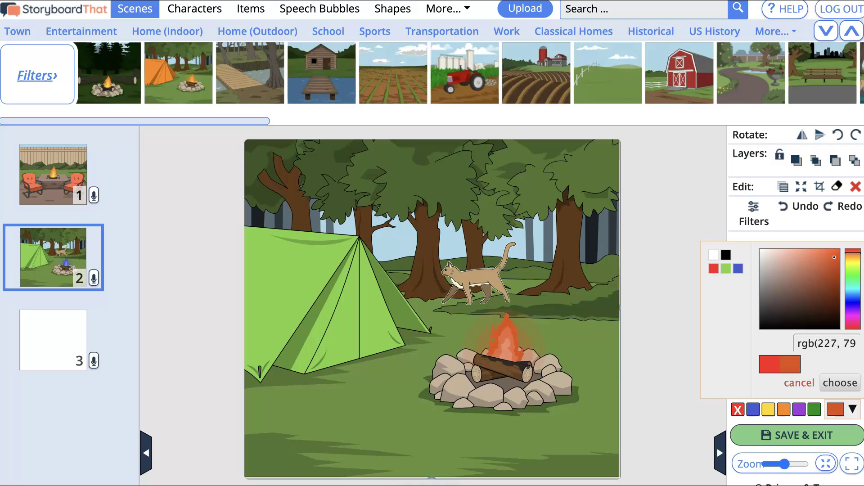
click(798, 382)
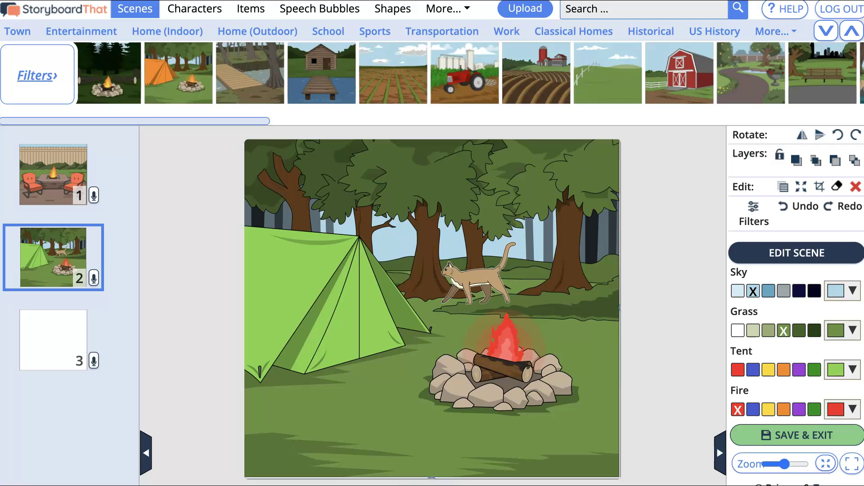
click(842, 408)
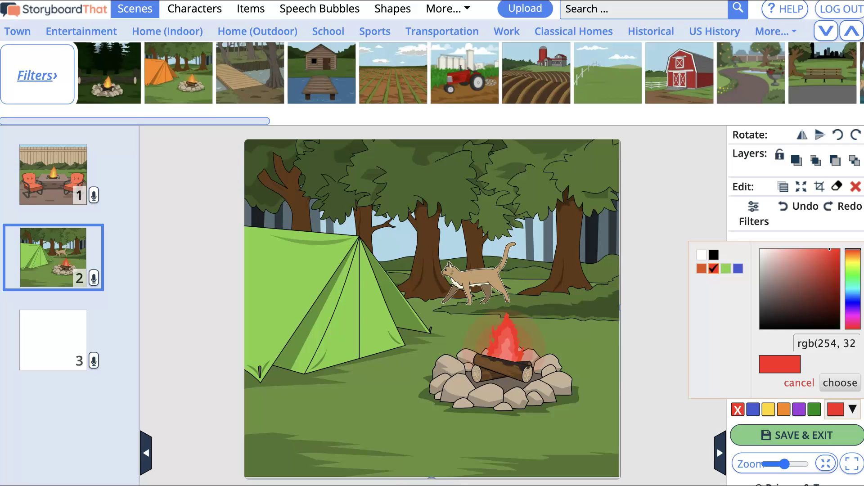
click(585, 225)
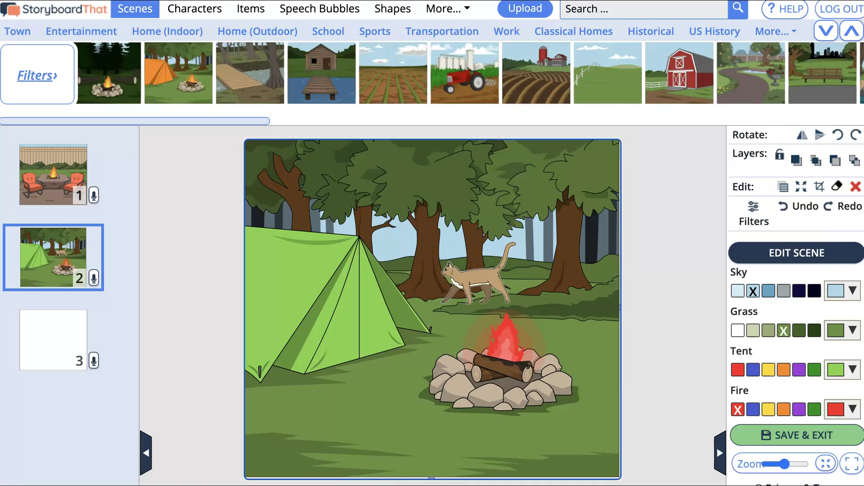
key(Escape)
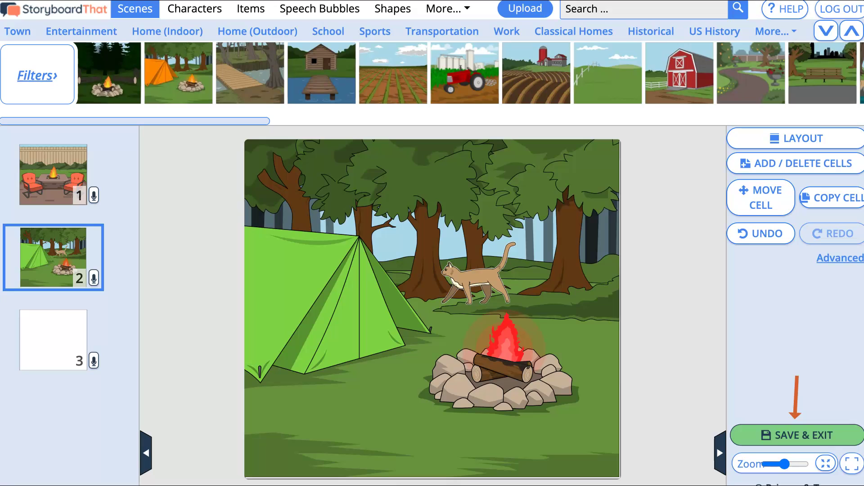
Step: Save the storyboard, exit the editor and review the three cells on its overview page
click(797, 435)
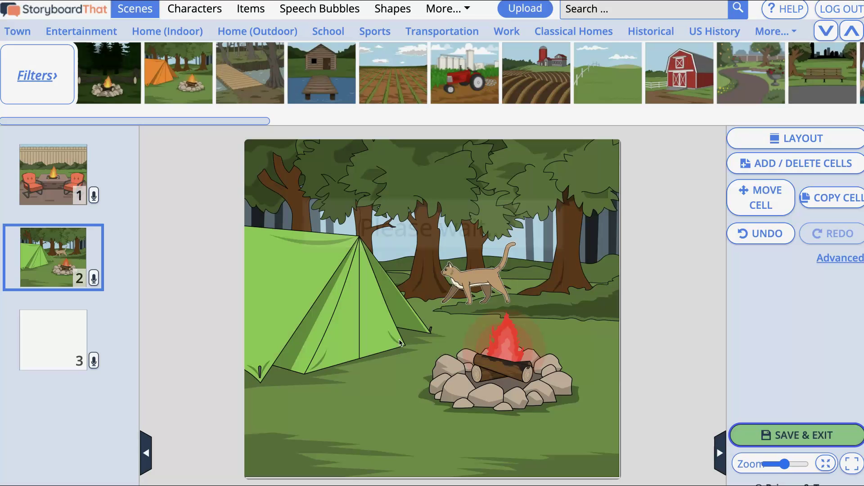
scroll(432, 262, down, 2)
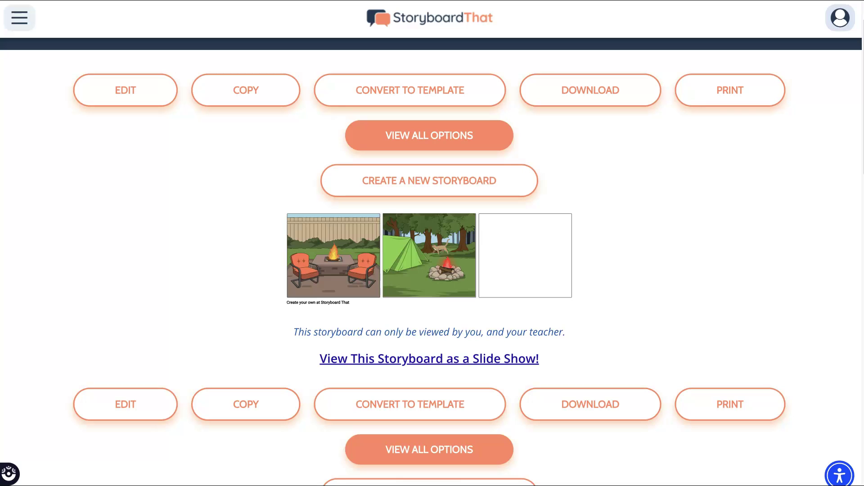
scroll(245, 269, down, 5)
scroll(245, 269, up, 4)
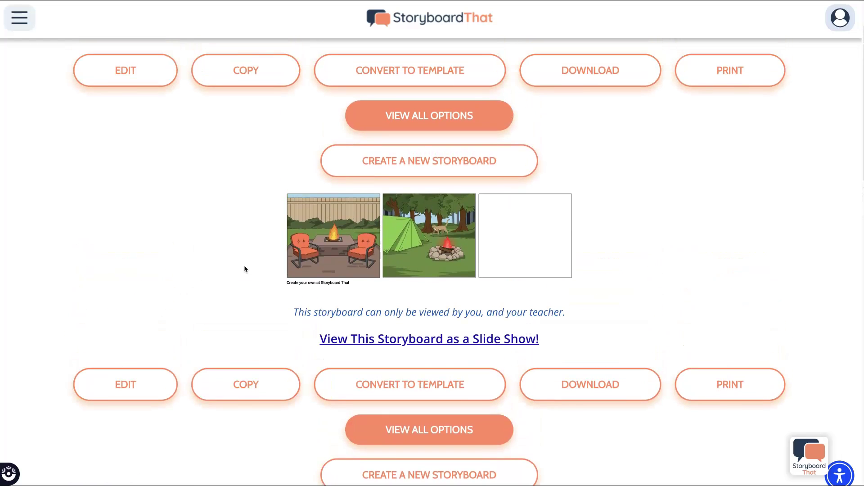
scroll(245, 269, up, 1)
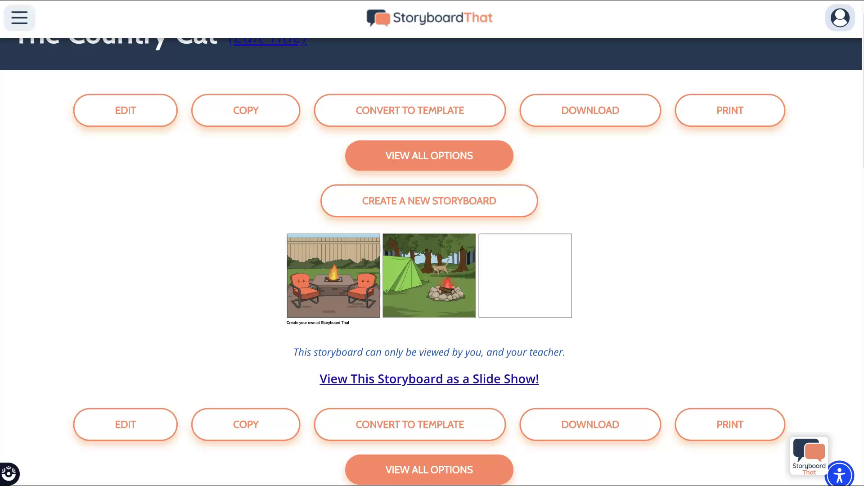
scroll(431, 261, down, 2)
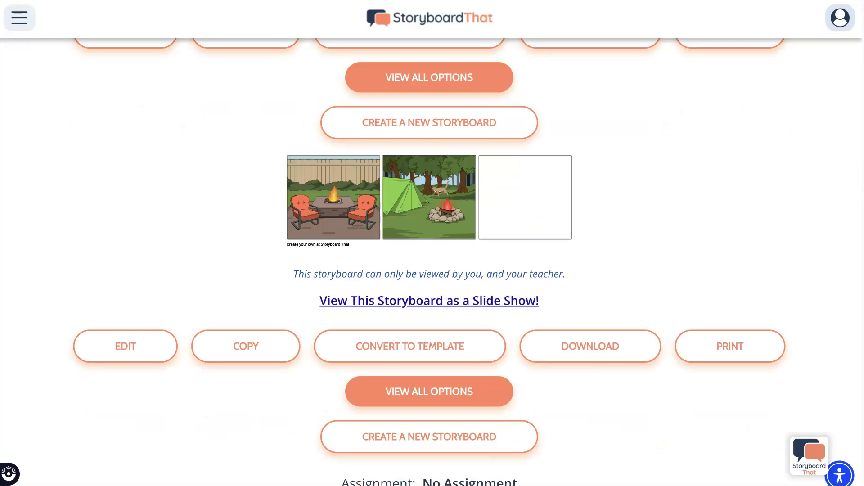
Step: Open all options for the storyboard and change its privacy to Public
click(429, 391)
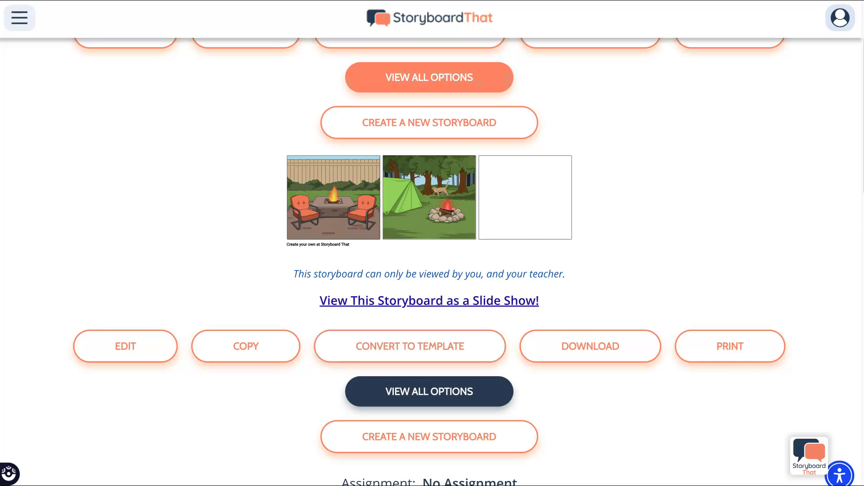
click(429, 391)
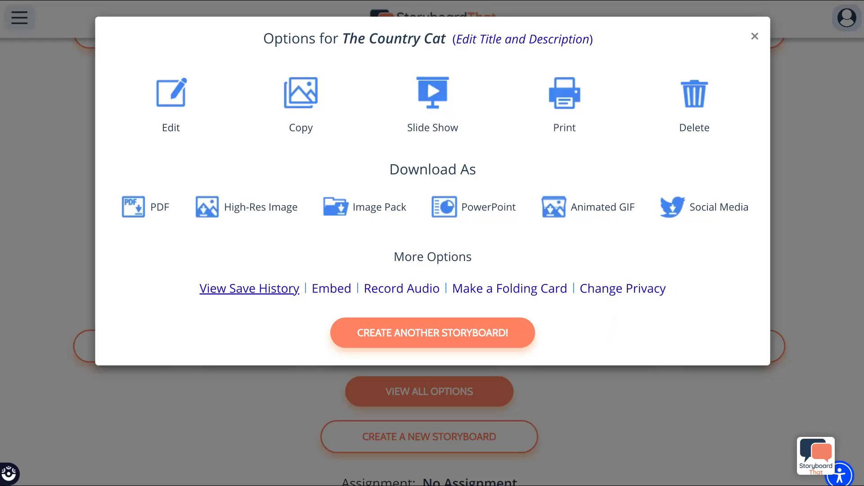
click(622, 289)
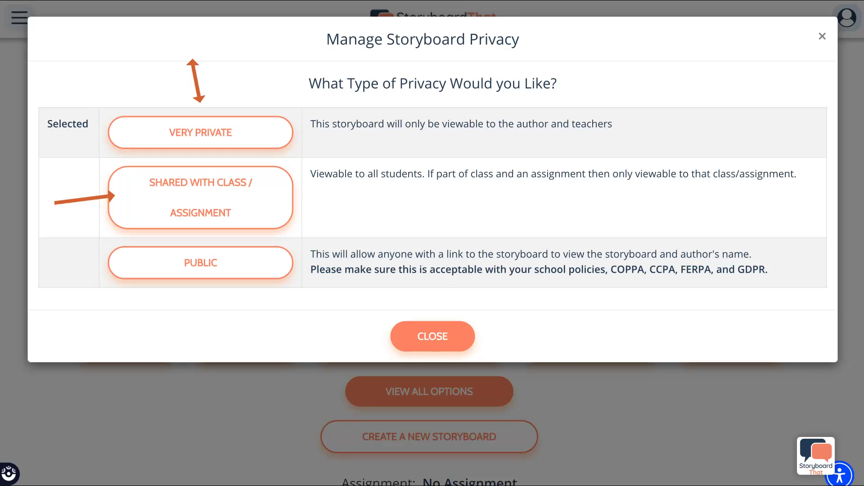
click(179, 263)
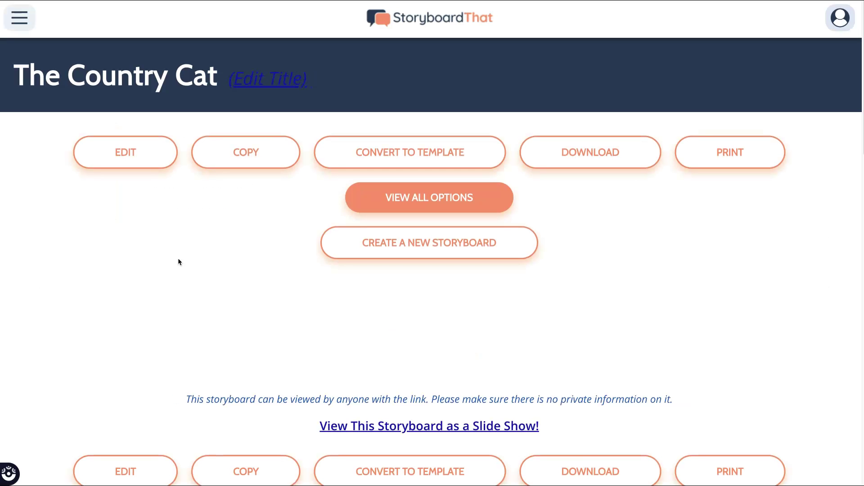
scroll(349, 294, down, 2)
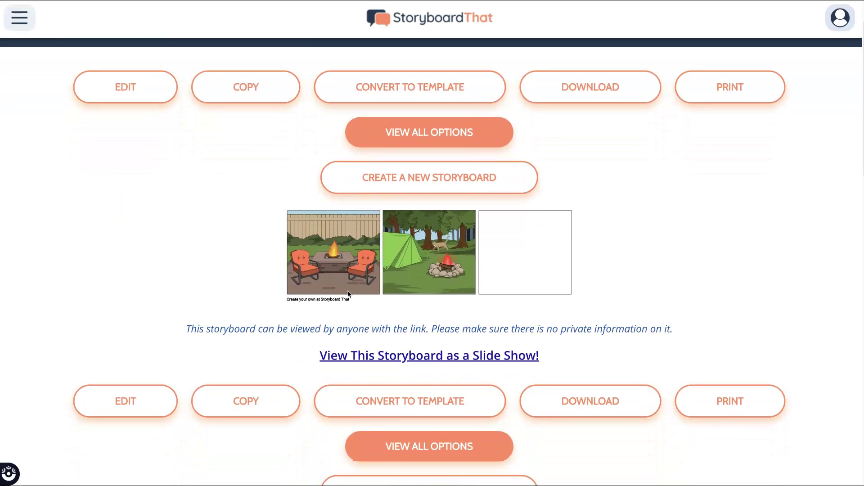
Step: Choose to record audio for the storyboard, start recording and allow microphone use on every visit
scroll(348, 294, down, 4)
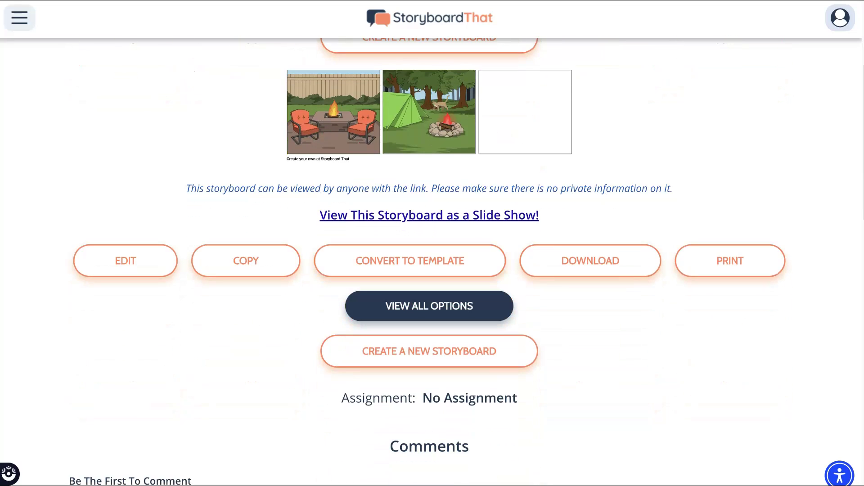
click(400, 303)
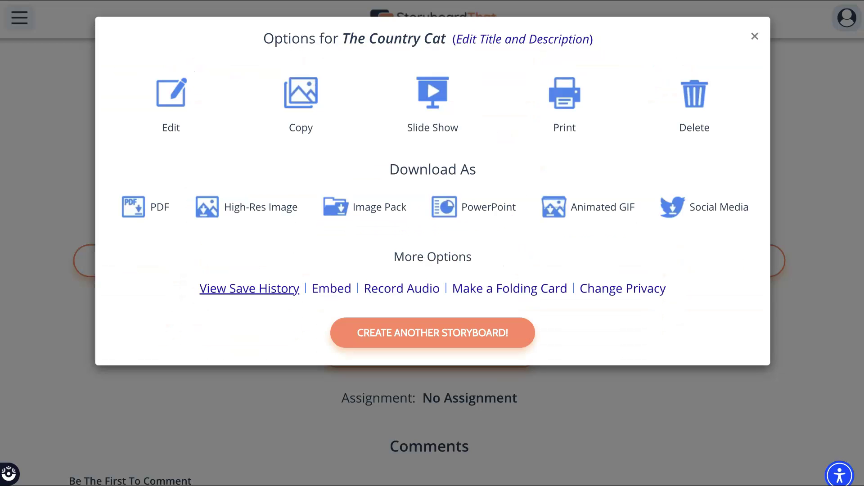
click(401, 289)
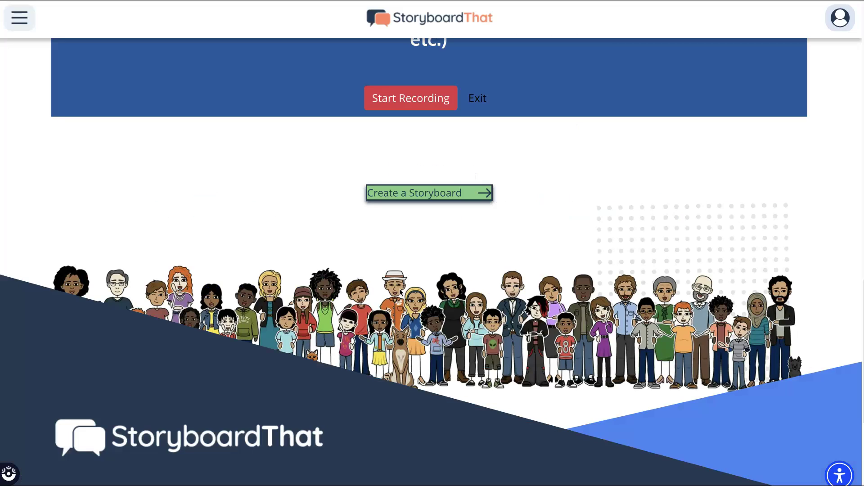
click(410, 97)
scroll(410, 98, up, 3)
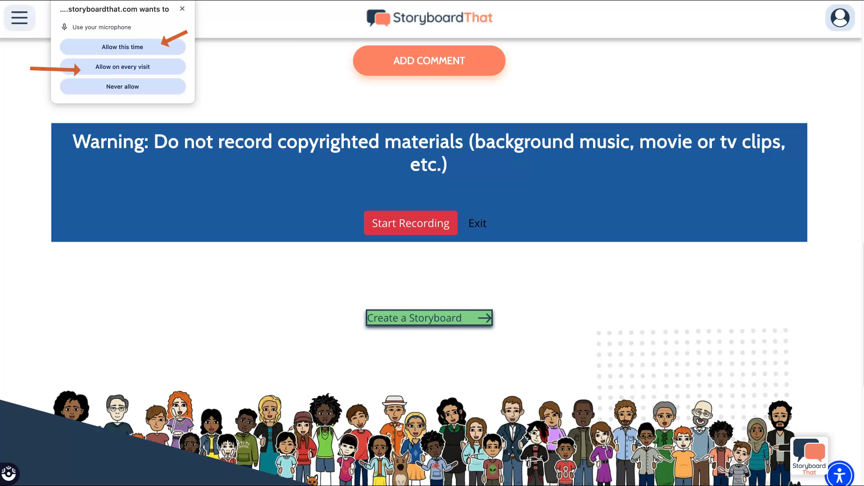
click(122, 67)
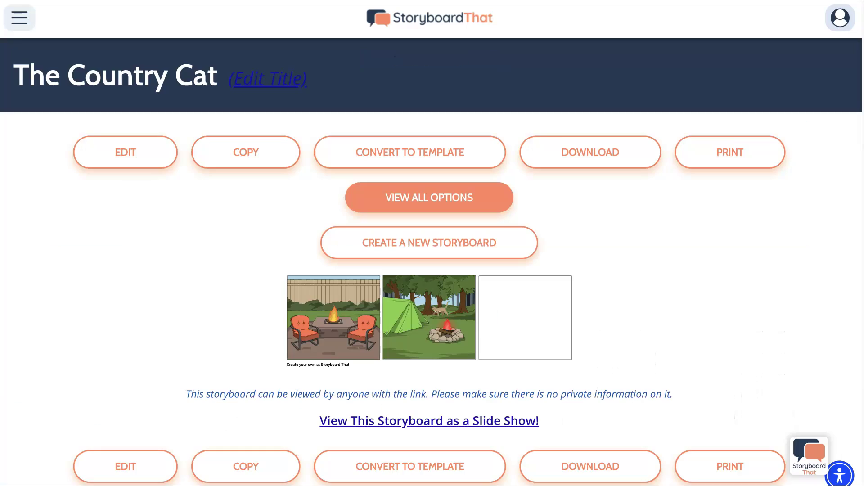
Step: Open all options for the storyboard, review its privacy setting and close the privacy dialog
scroll(504, 292, down, 1)
scroll(504, 291, down, 1)
scroll(504, 291, down, 1)
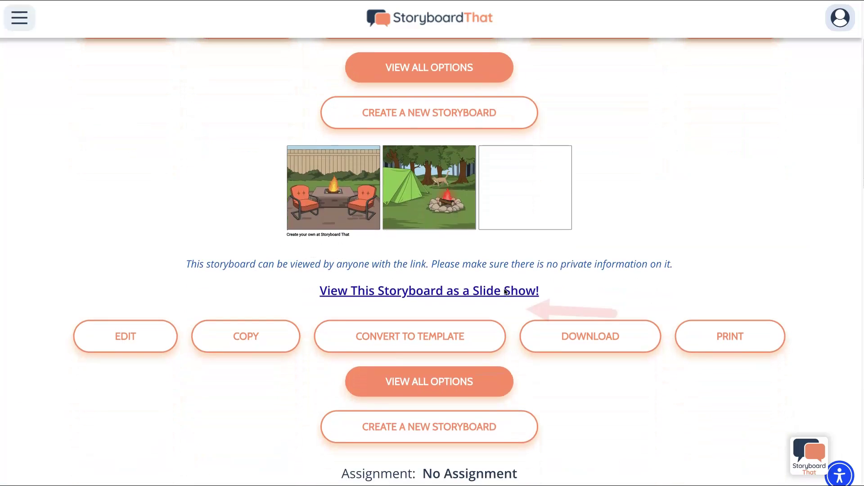
scroll(504, 291, down, 2)
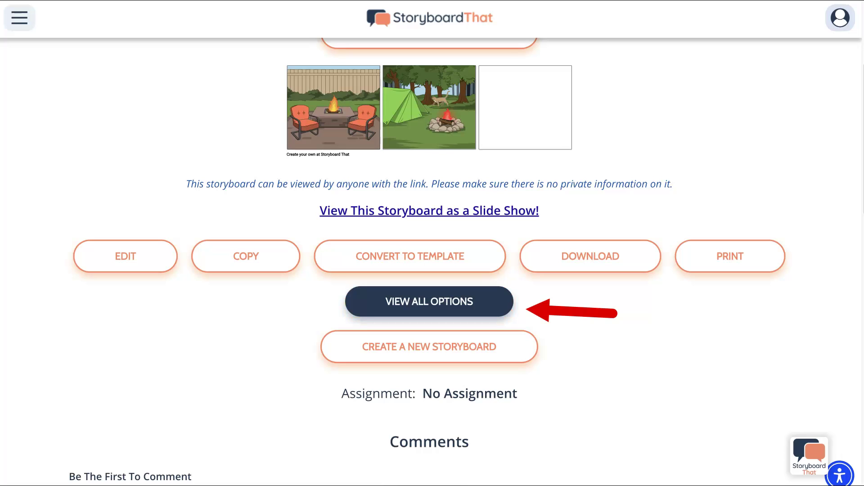
click(444, 300)
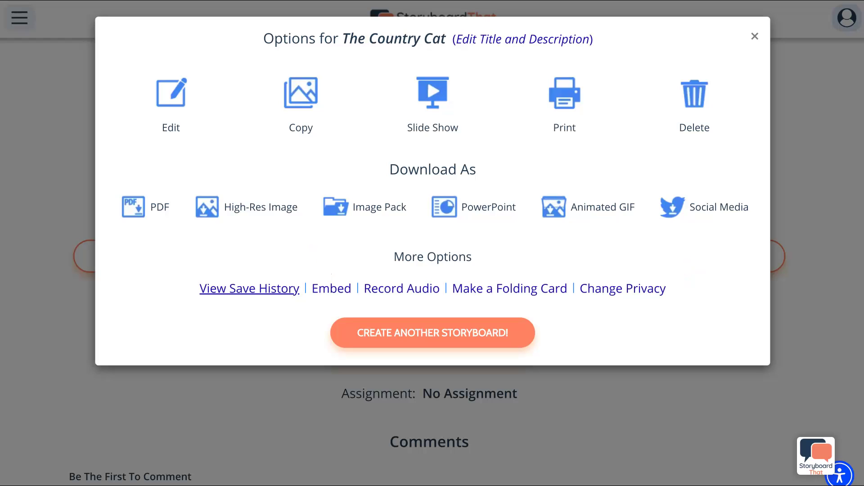
click(622, 288)
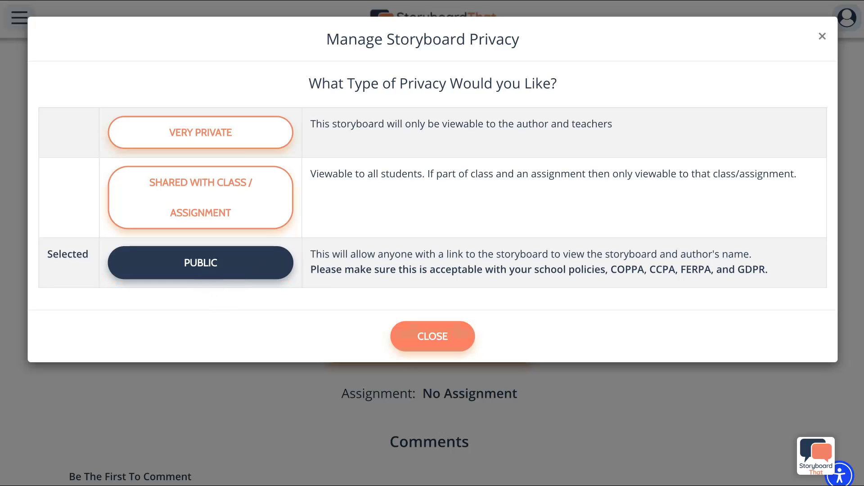
click(432, 336)
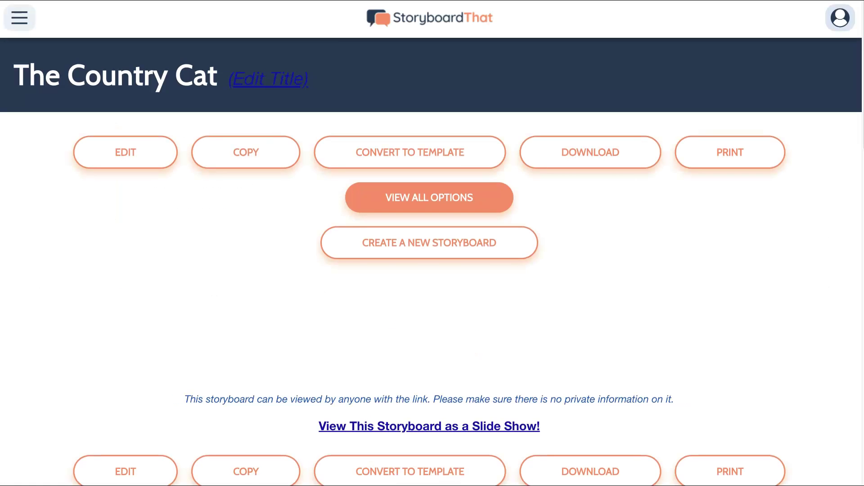
Step: Open all options for the storyboard, copy its website embed code and close the embed dialog
scroll(392, 309, down, 4)
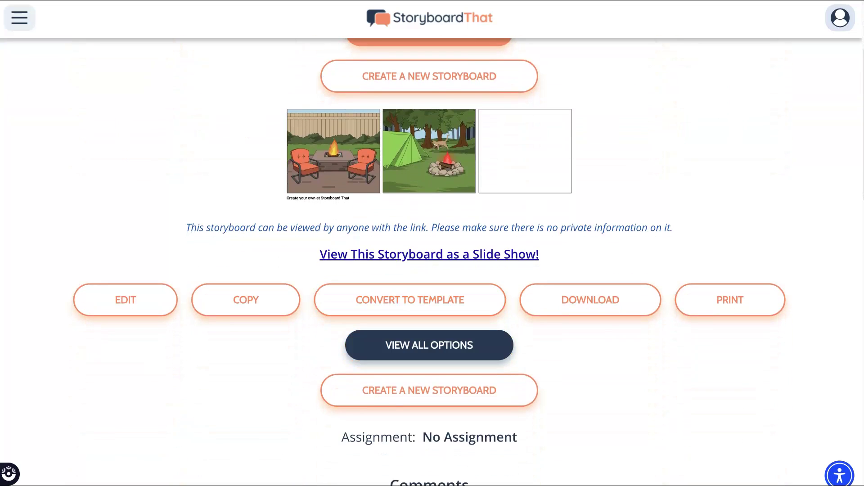
click(410, 346)
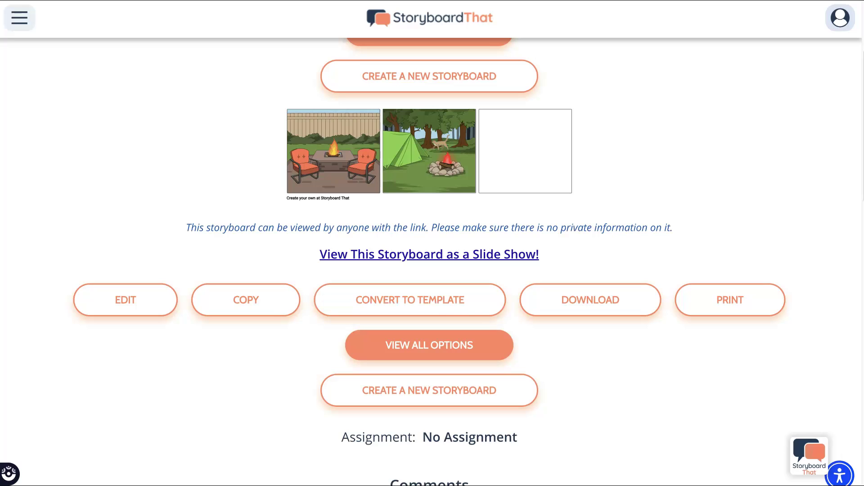
scroll(429, 282, down, 1)
click(428, 282)
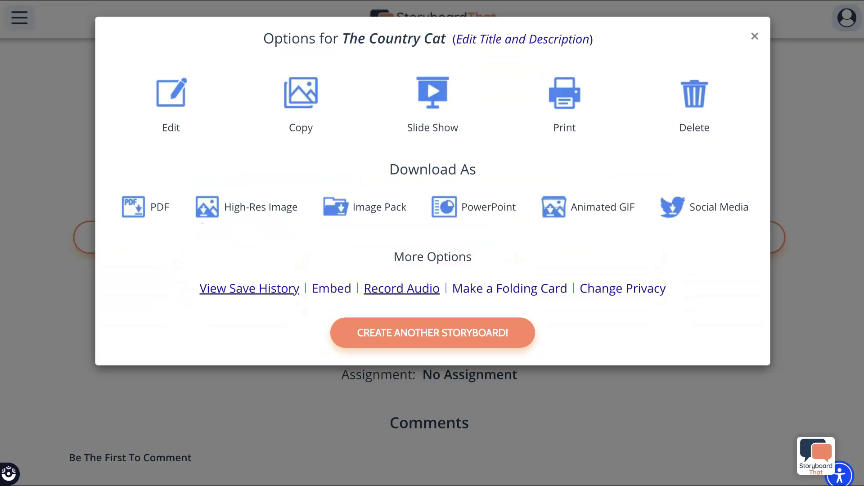
click(331, 288)
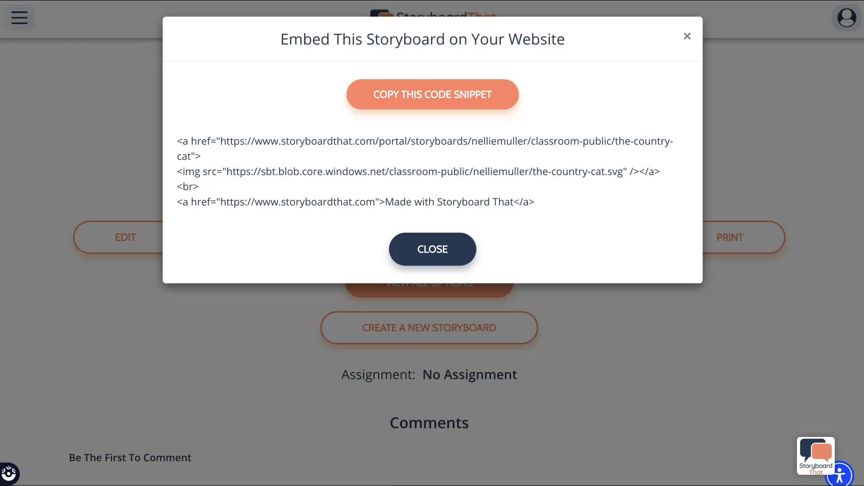
click(433, 249)
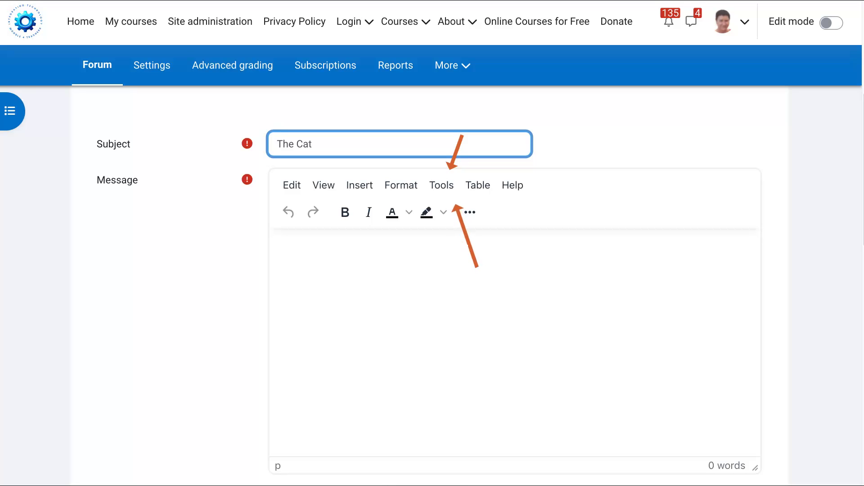
Step: In the Moodle forum post "The Cat", paste the storyboard's embed code into the message's source code and save it
click(442, 185)
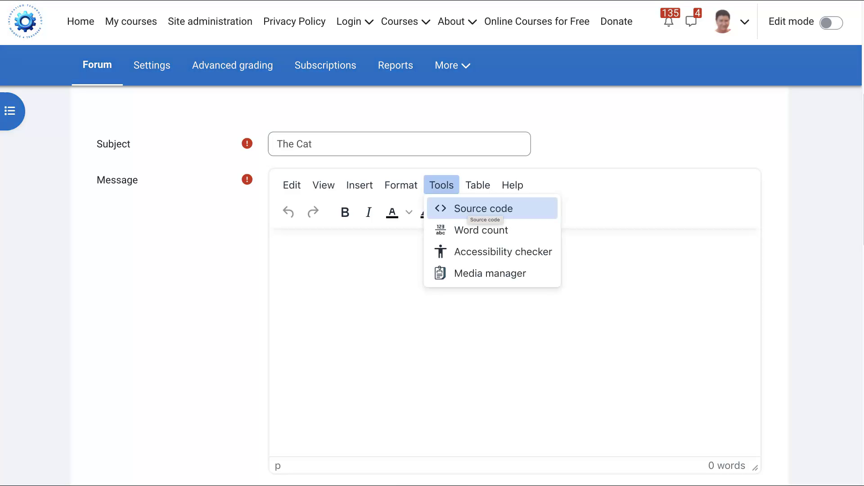
click(484, 208)
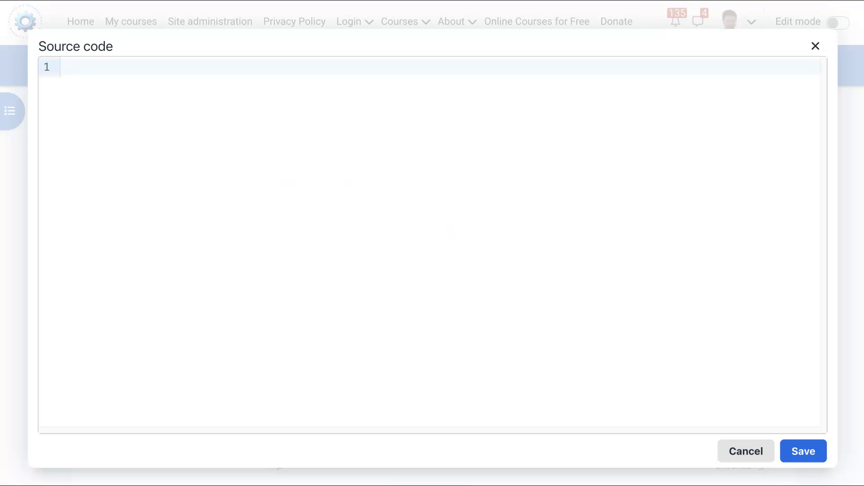
text(<a href="https://www.storyboardthat.com/portal/storyboards/nelliemuller/classroom-public/the-country-cat"> <img src="https://sbt.blob.core.windows.net/classroom-public/nelliemuller/the-country-cat.svg" /></a> <br> <a href="https://www.storyboardthat.com">Made with Storyboard That</a>)
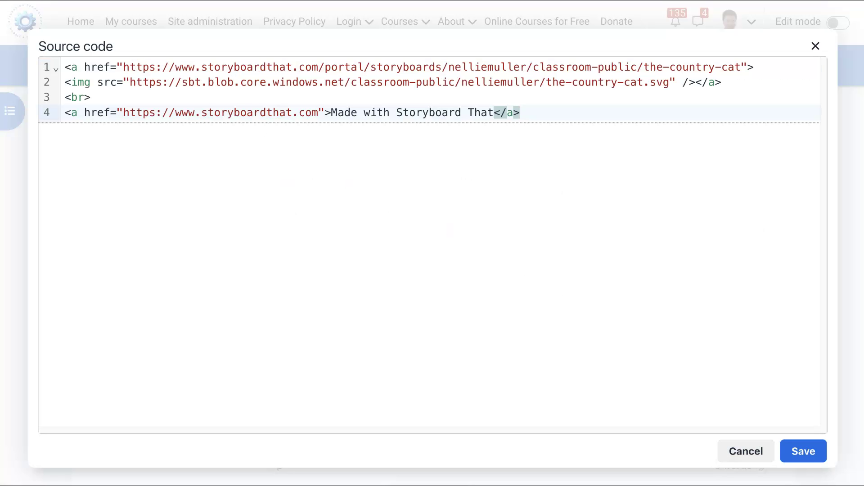
click(804, 451)
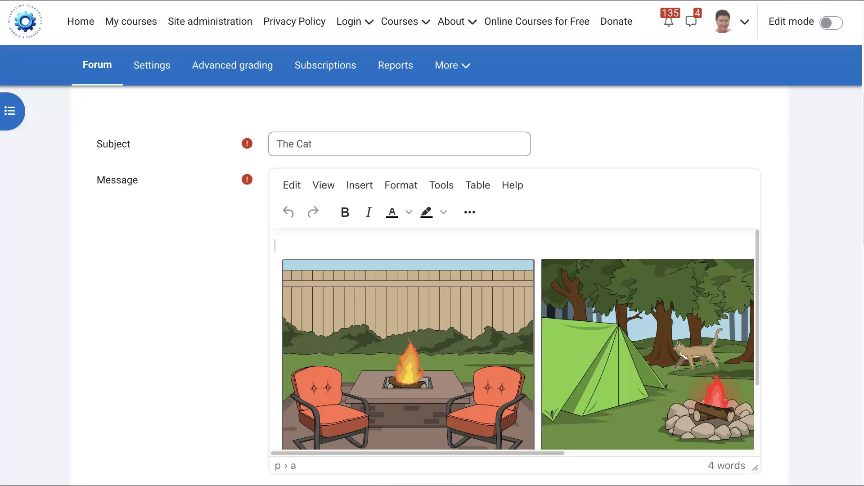
Step: Post the new discussion "The Cat" with the embedded storyboard to the forum
scroll(511, 338, down, 2)
scroll(512, 338, down, 4)
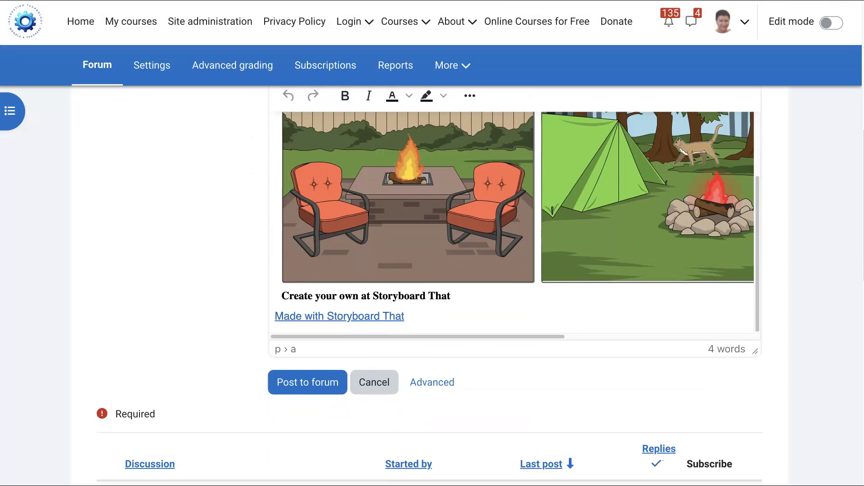
click(312, 324)
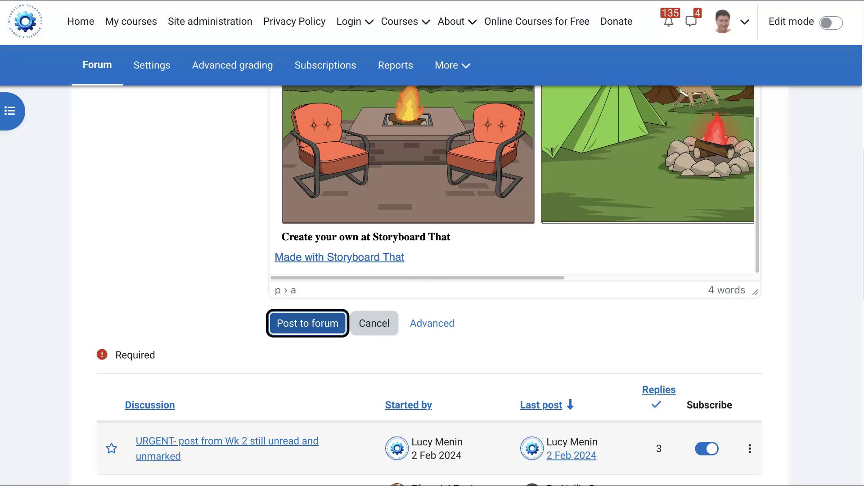
Step: Open the discussion "The Cat" from the forum list and examine the embedded storyboard in the post
scroll(331, 258, down, 6)
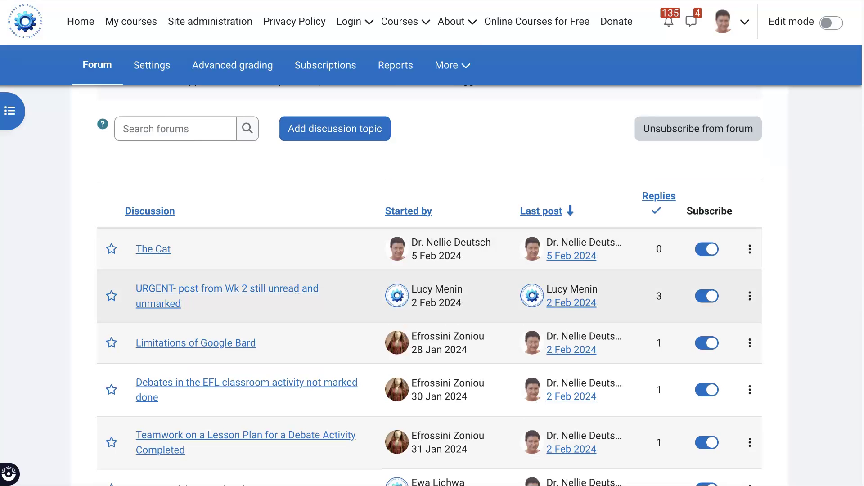
click(153, 249)
scroll(353, 337, down, 4)
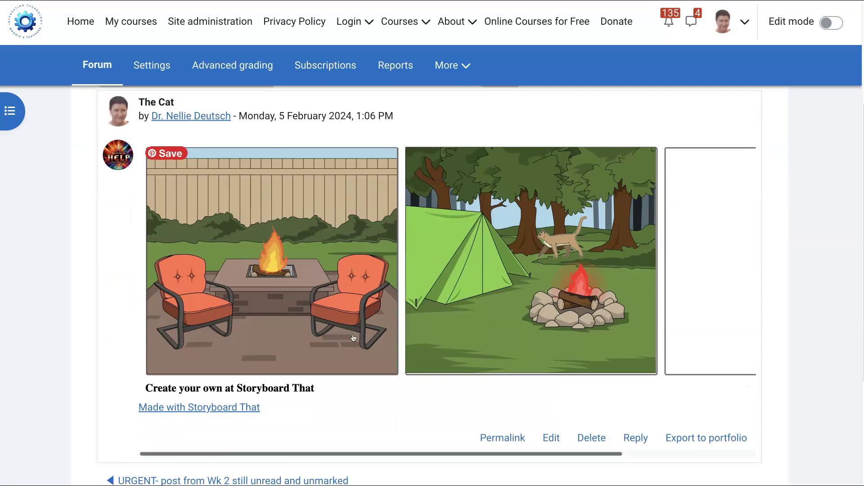
scroll(353, 337, down, 1)
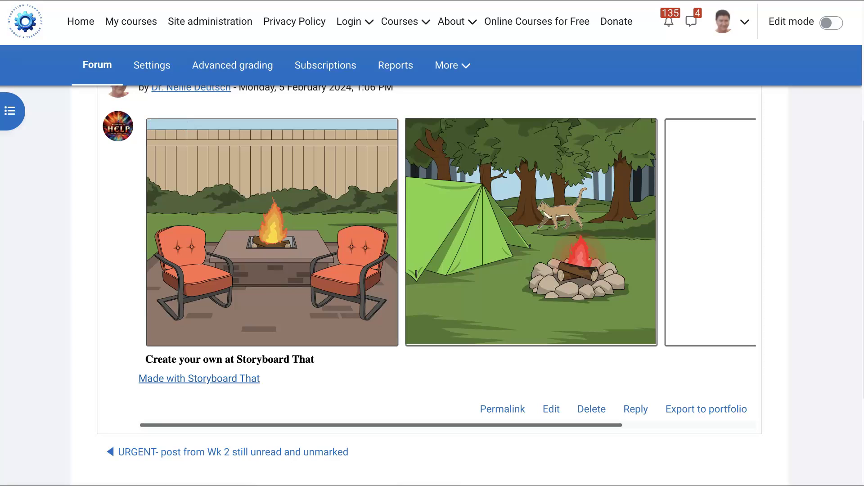
mouse_move(272, 232)
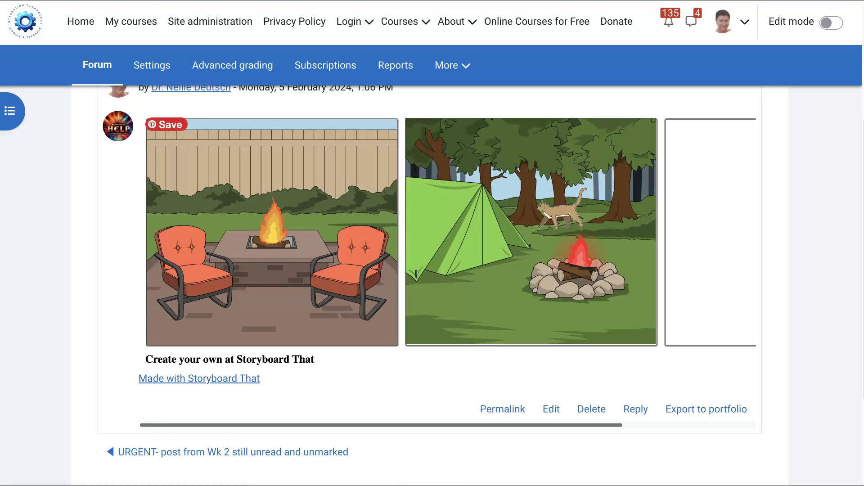